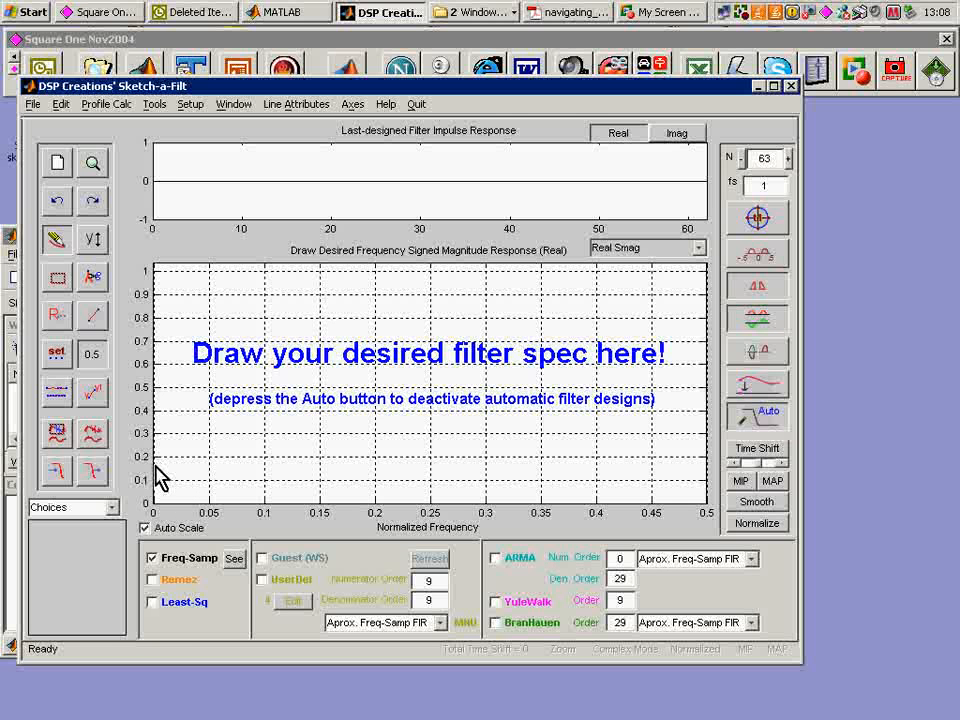
- Sketch a wavy desired magnitude response from 0 to 0.5 normalized frequency, redraw three of its sections, and add the Least-Sq design
{"action": "mouse_move", "coordinate": [156, 466]}
{"action": "left_mouse_down"}
{"action": "mouse_move", "coordinate": [204, 407]}
{"action": "mouse_move", "coordinate": [246, 386]}
{"action": "mouse_move", "coordinate": [281, 435]}
{"action": "mouse_move", "coordinate": [330, 403]}
{"action": "mouse_move", "coordinate": [409, 401]}
{"action": "mouse_move", "coordinate": [480, 358]}
{"action": "mouse_move", "coordinate": [514, 407]}
{"action": "mouse_move", "coordinate": [574, 328]}
{"action": "mouse_move", "coordinate": [651, 396]}
{"action": "mouse_move", "coordinate": [707, 330]}
{"action": "left_mouse_up"}
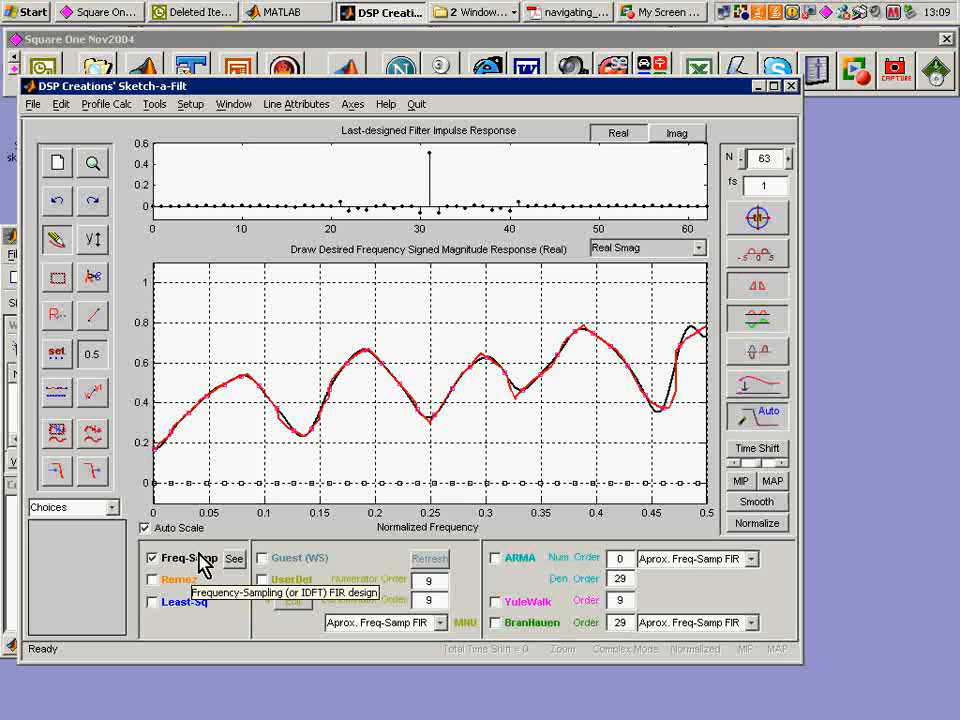
{"action": "mouse_move", "coordinate": [220, 398]}
{"action": "left_mouse_down"}
{"action": "mouse_move", "coordinate": [231, 350]}
{"action": "mouse_move", "coordinate": [272, 415]}
{"action": "left_mouse_up"}
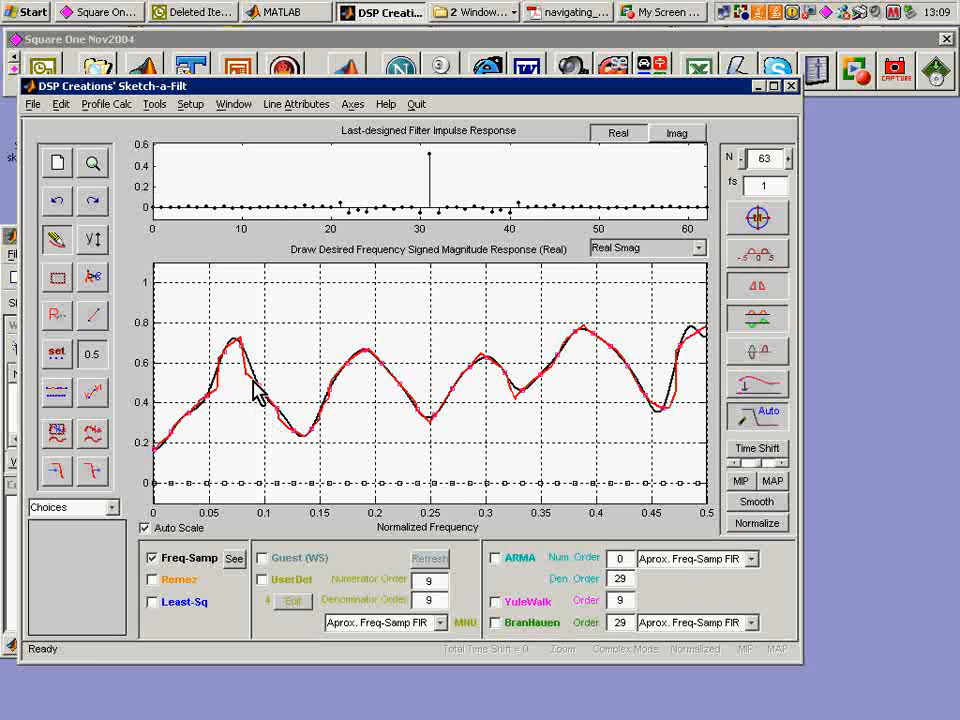
{"action": "mouse_move", "coordinate": [283, 422]}
{"action": "left_mouse_down"}
{"action": "mouse_move", "coordinate": [339, 484]}
{"action": "mouse_move", "coordinate": [349, 476]}
{"action": "left_mouse_up"}
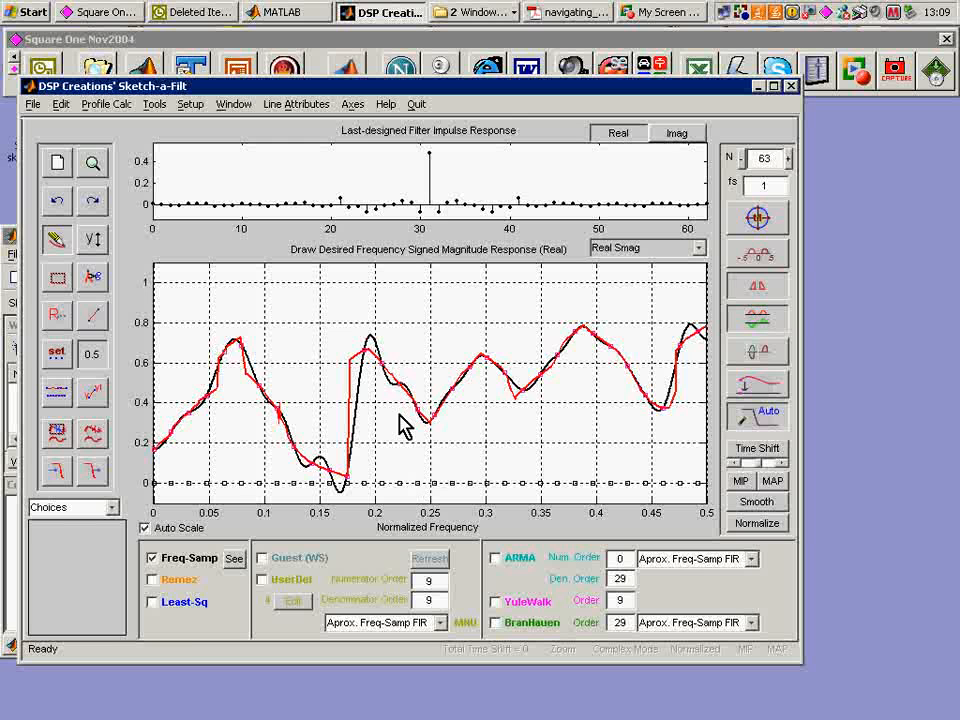
{"action": "mouse_move", "coordinate": [407, 392]}
{"action": "left_mouse_down"}
{"action": "mouse_move", "coordinate": [414, 369]}
{"action": "mouse_move", "coordinate": [471, 318]}
{"action": "left_mouse_up"}
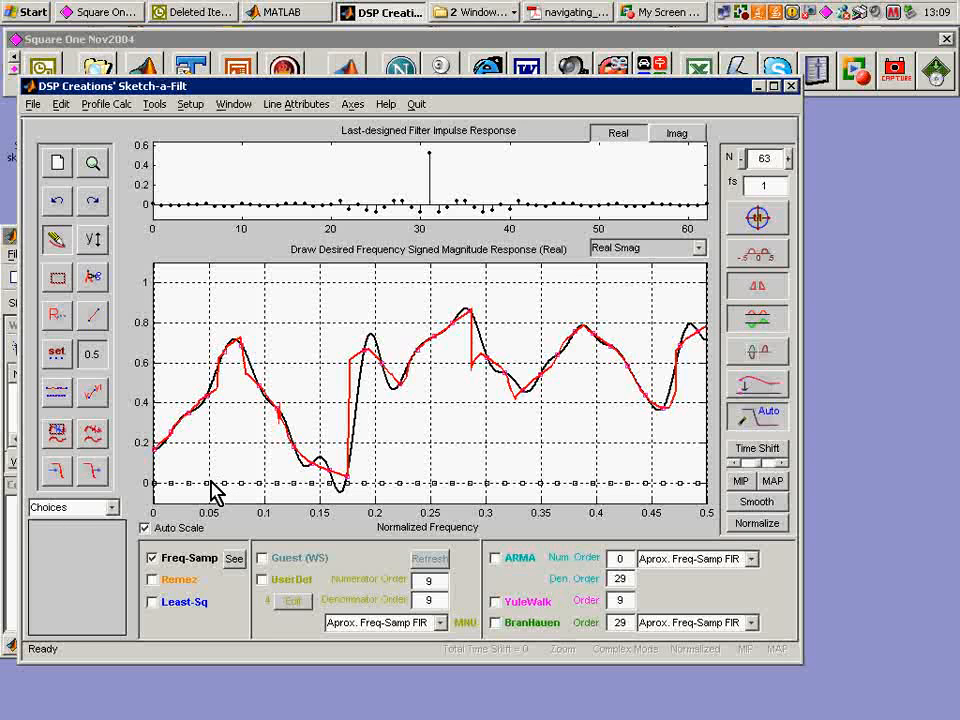
{"action": "left_click", "coordinate": [153, 602]}
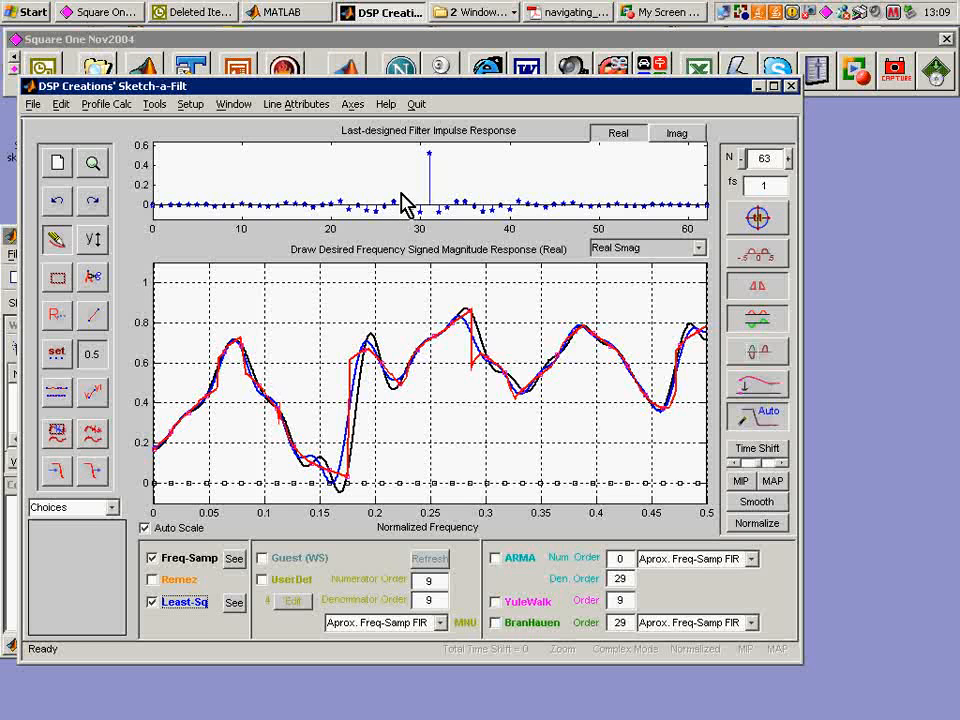
- Try filter lengths N of 163 and 2163, and return N to 63
{"action": "left_click", "coordinate": [759, 157]}
{"action": "type", "text": "1"}
{"action": "key", "text": "Return"}
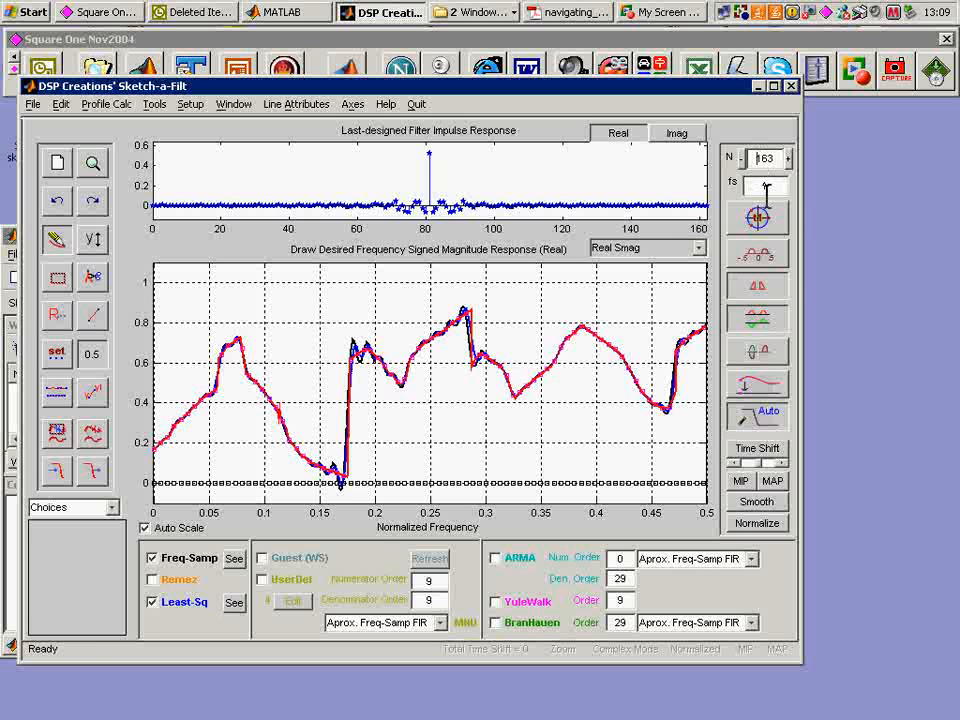
{"action": "key", "text": "Home"}
{"action": "type", "text": "2"}
{"action": "key", "text": "Return"}
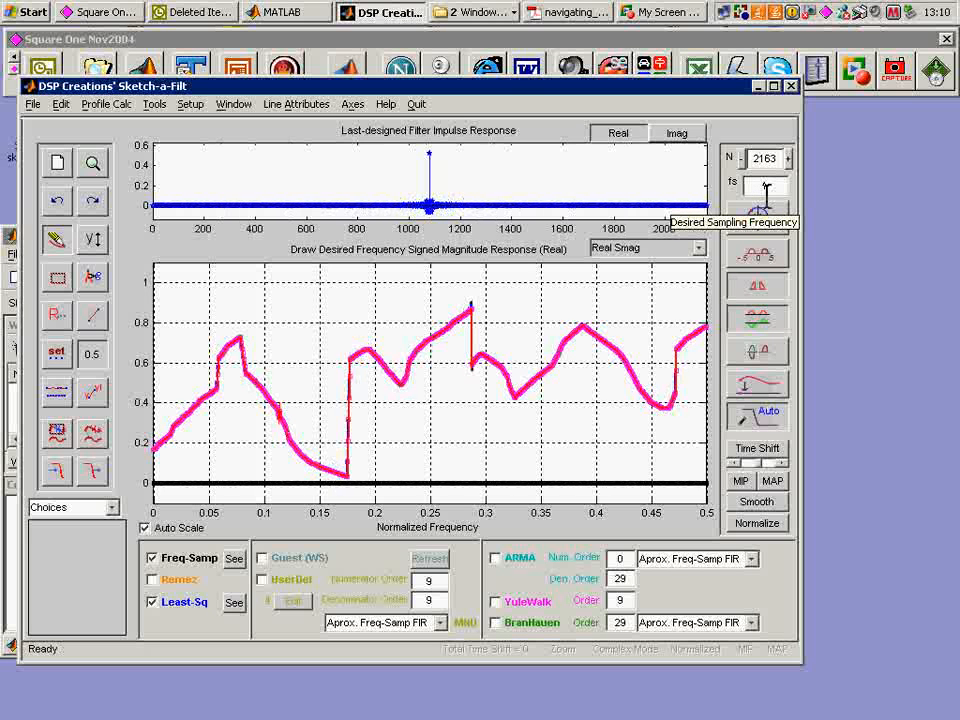
{"action": "key", "text": "Delete"}
{"action": "key", "text": "Delete"}
{"action": "key", "text": "Return"}
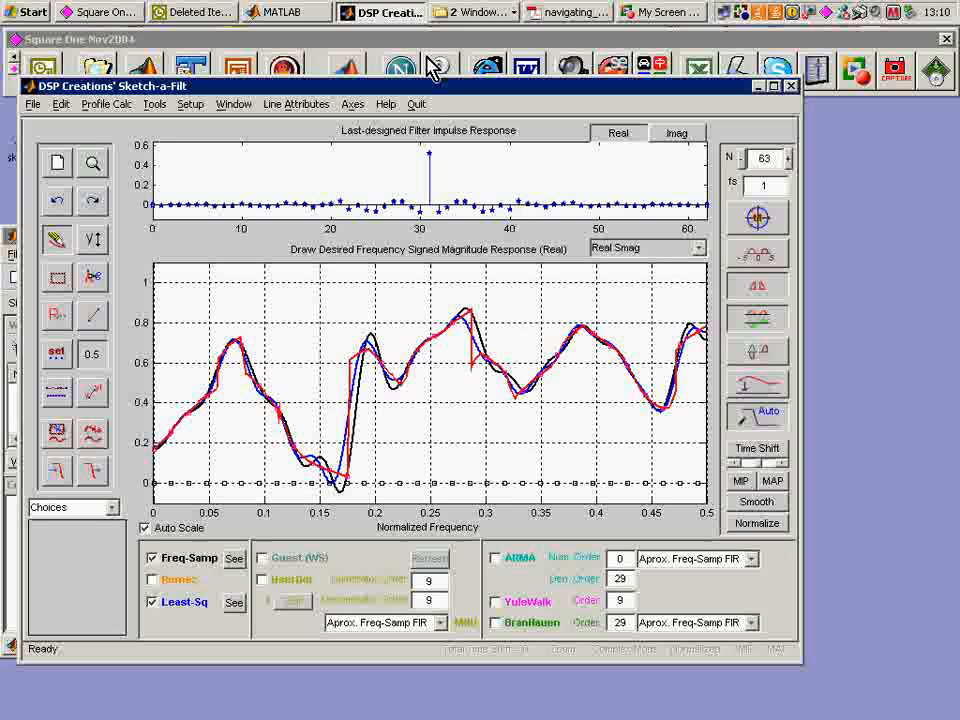
- Add the Remez and ARMA designs and display the frequency responses as abs Gain (Linear)
{"action": "left_click_drag", "start_coordinate": [439, 89], "coordinate": [430, 57]}
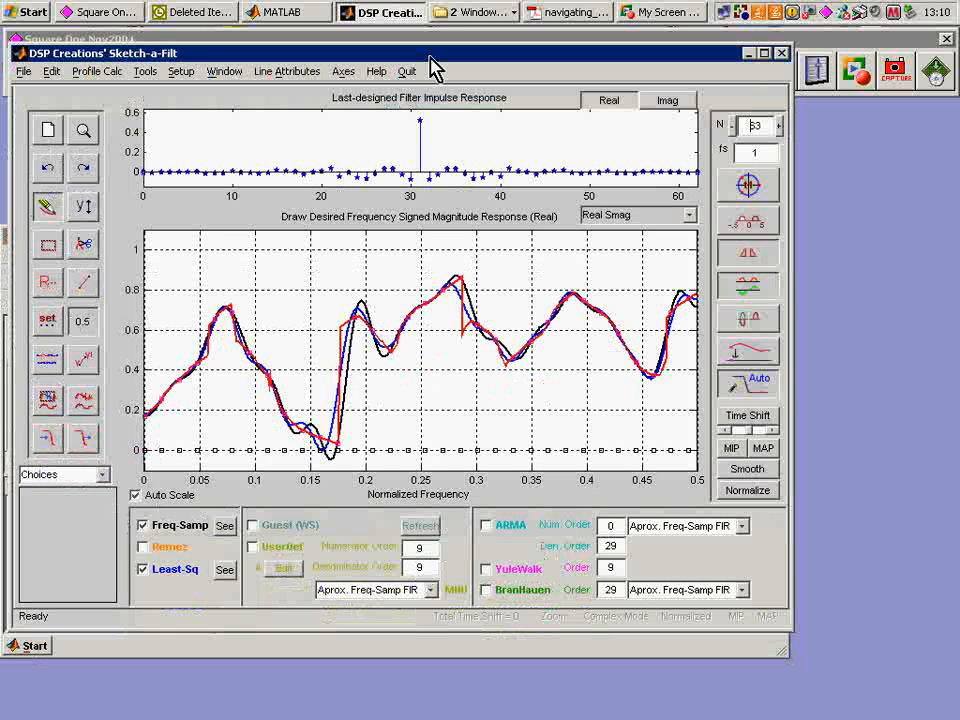
{"action": "left_click", "coordinate": [143, 547]}
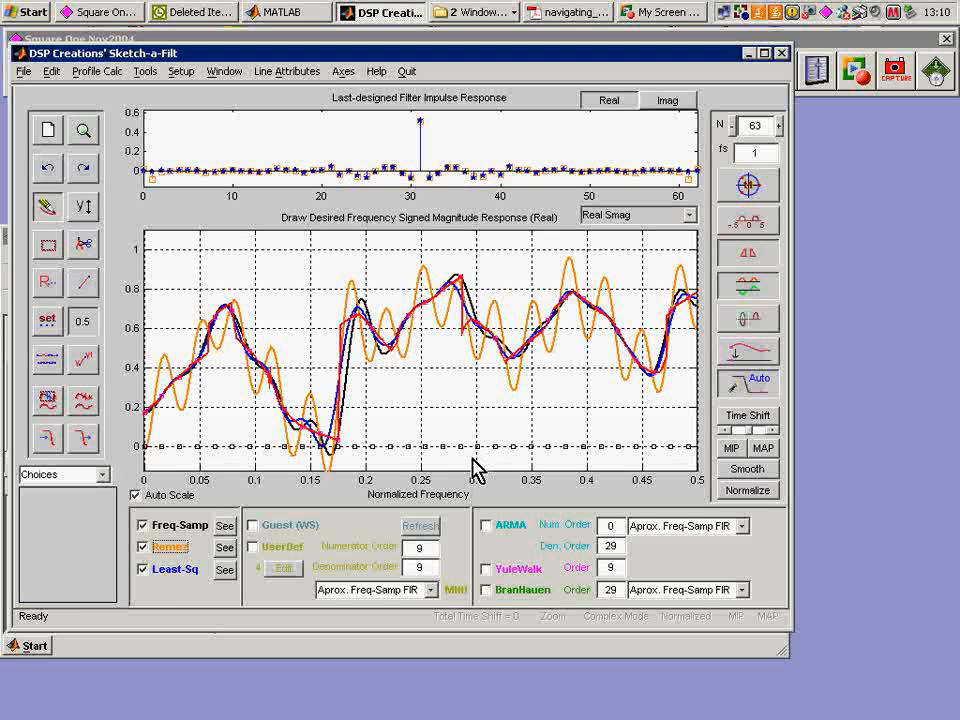
{"action": "left_click", "coordinate": [486, 525]}
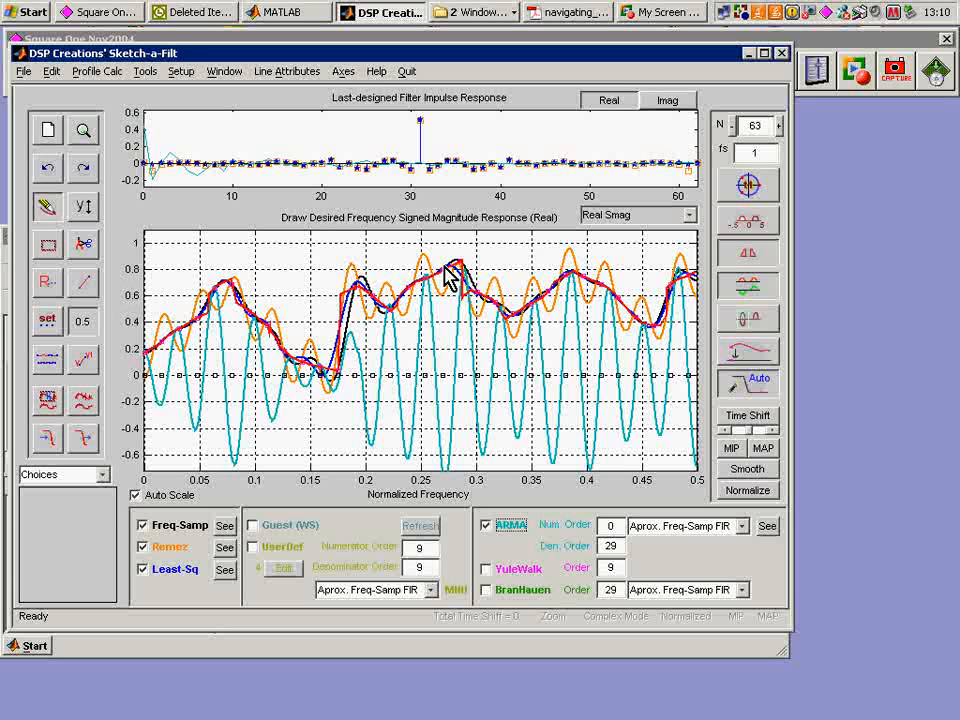
{"action": "left_click", "coordinate": [690, 216]}
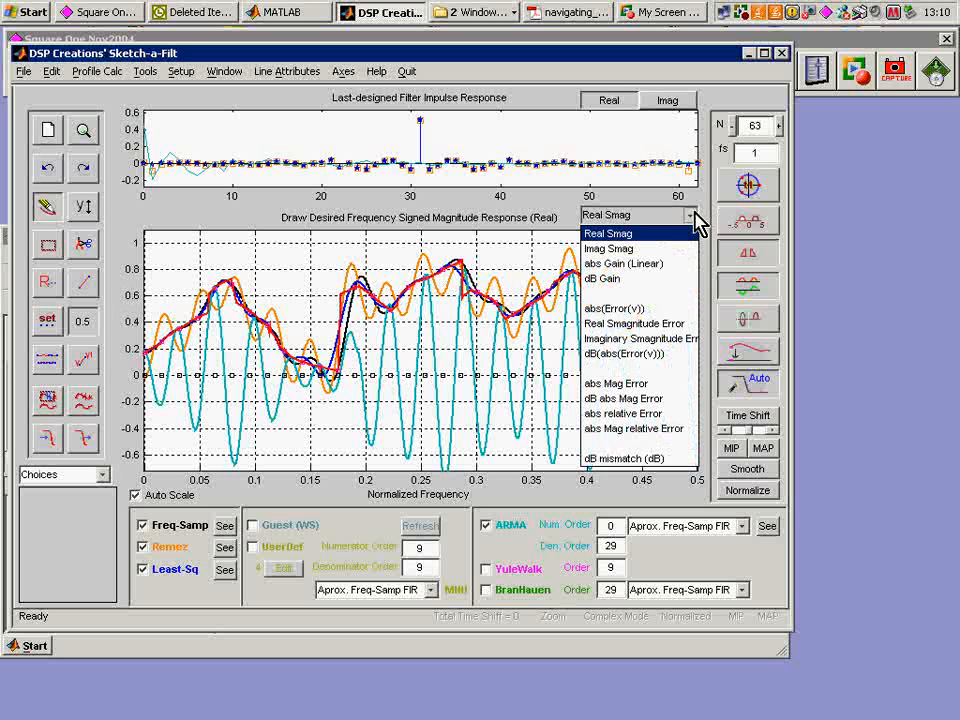
{"action": "left_click", "coordinate": [668, 264]}
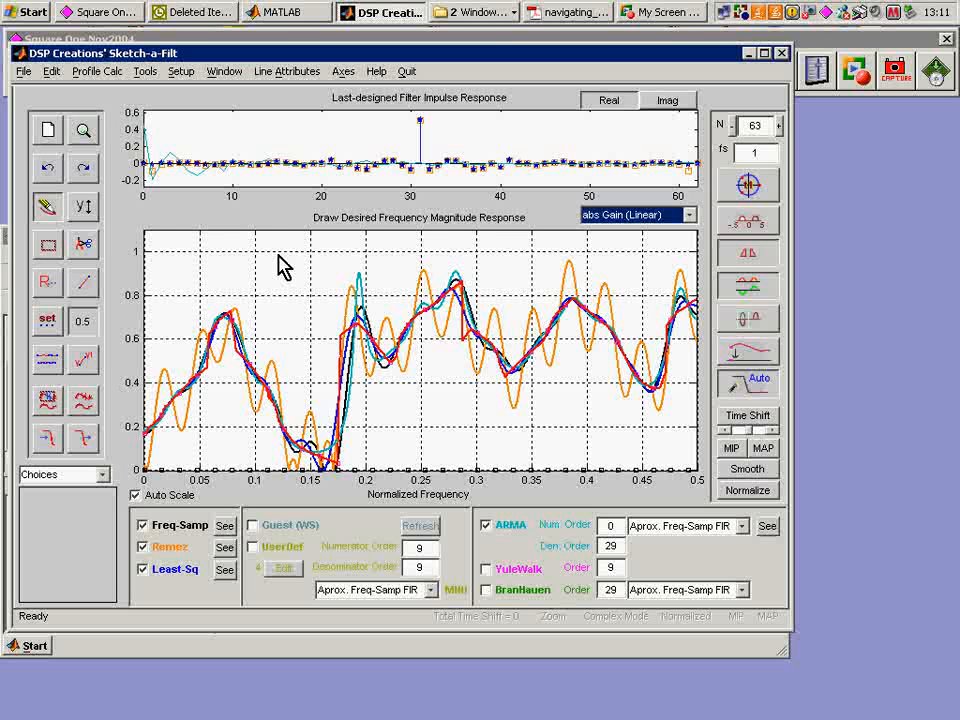
- Open the main Sketch-a-Filt help page, skim it and close it
{"action": "left_click", "coordinate": [378, 72]}
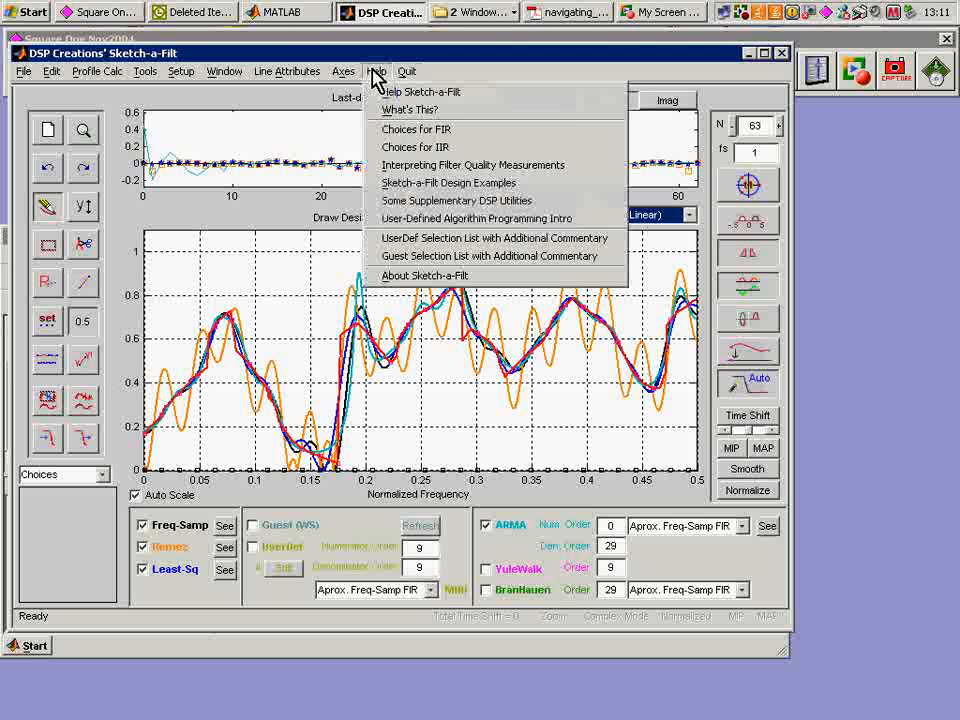
{"action": "left_click", "coordinate": [388, 92]}
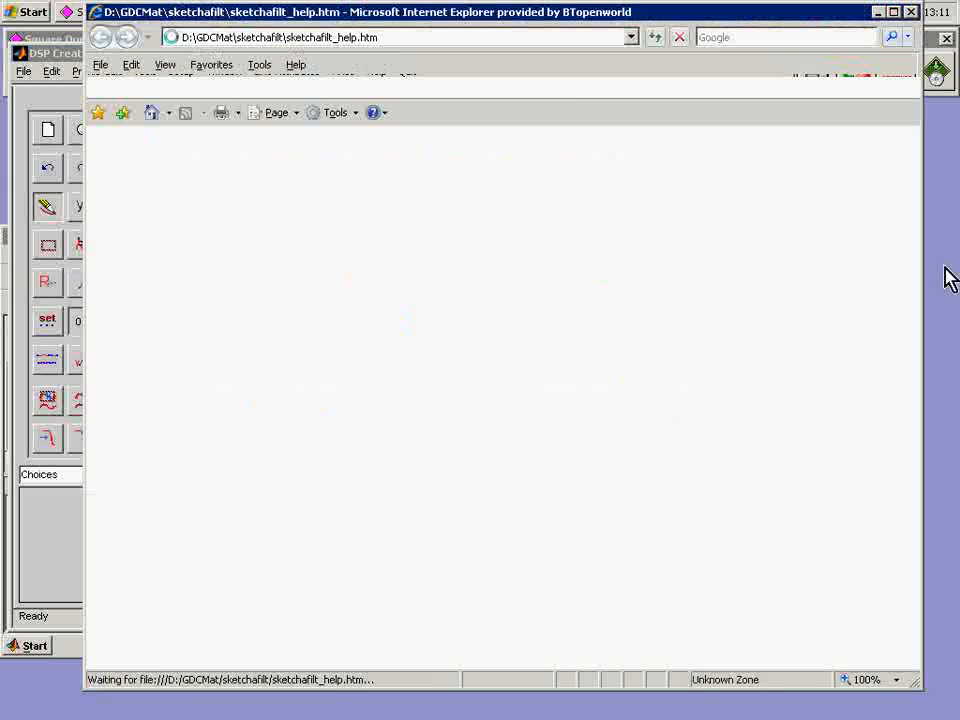
{"action": "left_click_drag", "start_coordinate": [917, 180], "coordinate": [917, 381]}
{"action": "left_click", "coordinate": [912, 13]}
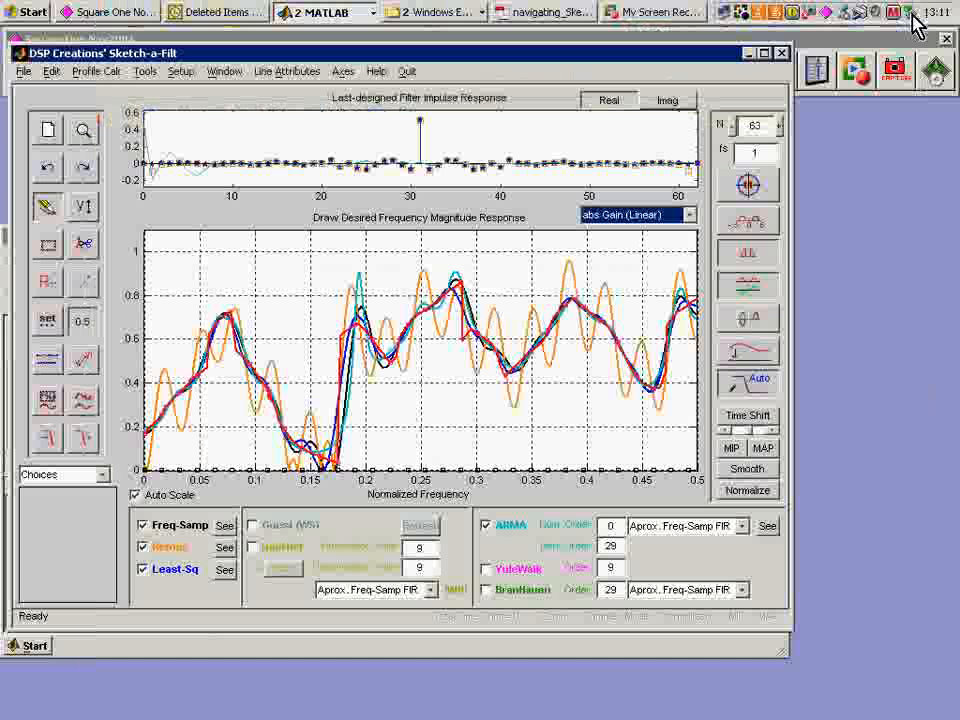
- Look through the Sketch-a-Filt Design Examples, view Design Example L on the IIR Nyquist filter, and close the page
{"action": "left_click", "coordinate": [377, 72]}
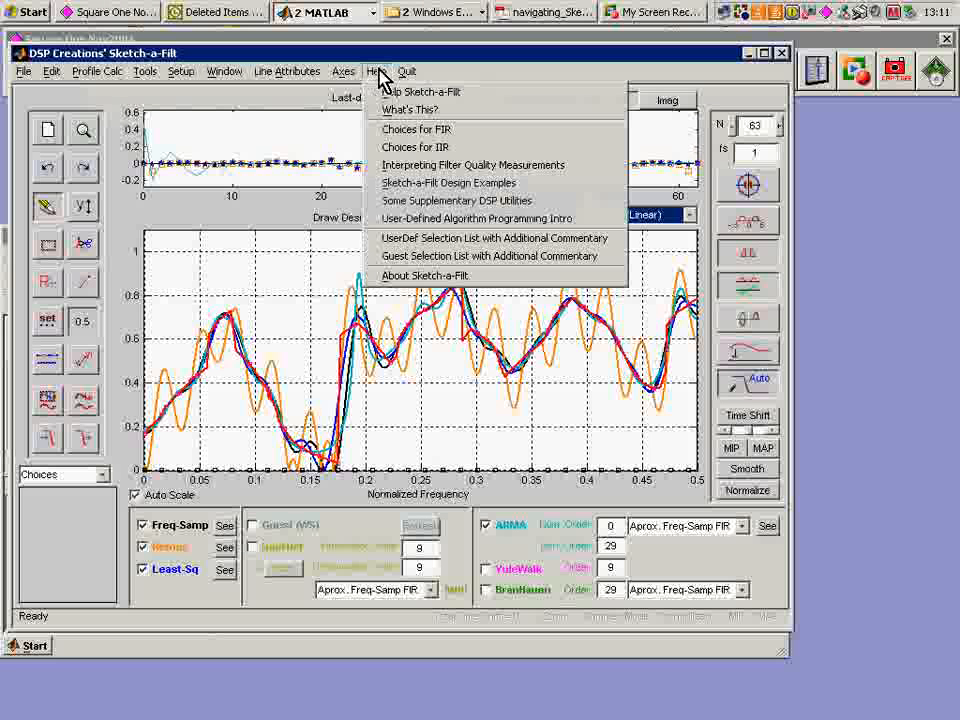
{"action": "left_click", "coordinate": [402, 184]}
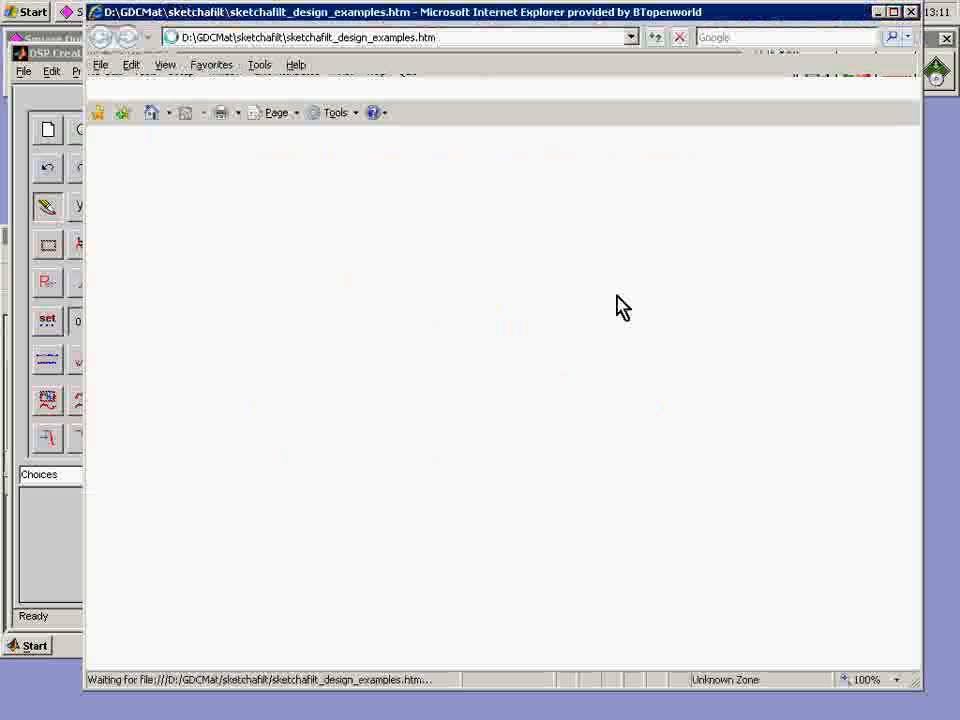
{"action": "scroll", "coordinate": [617, 302], "scroll_direction": "down", "scroll_amount": 7}
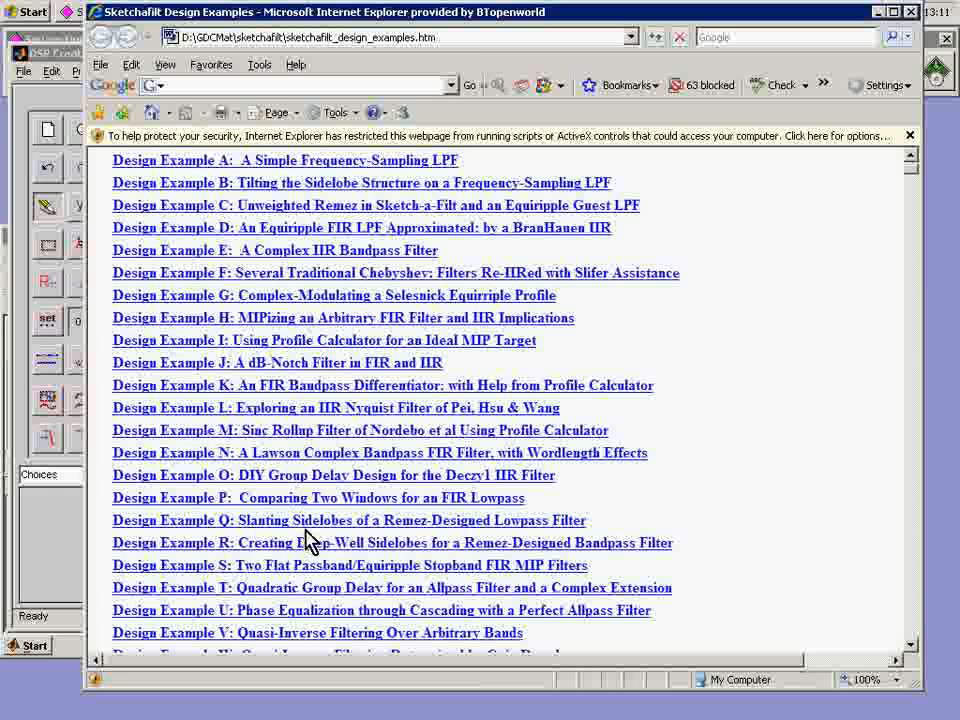
{"action": "left_click", "coordinate": [352, 408]}
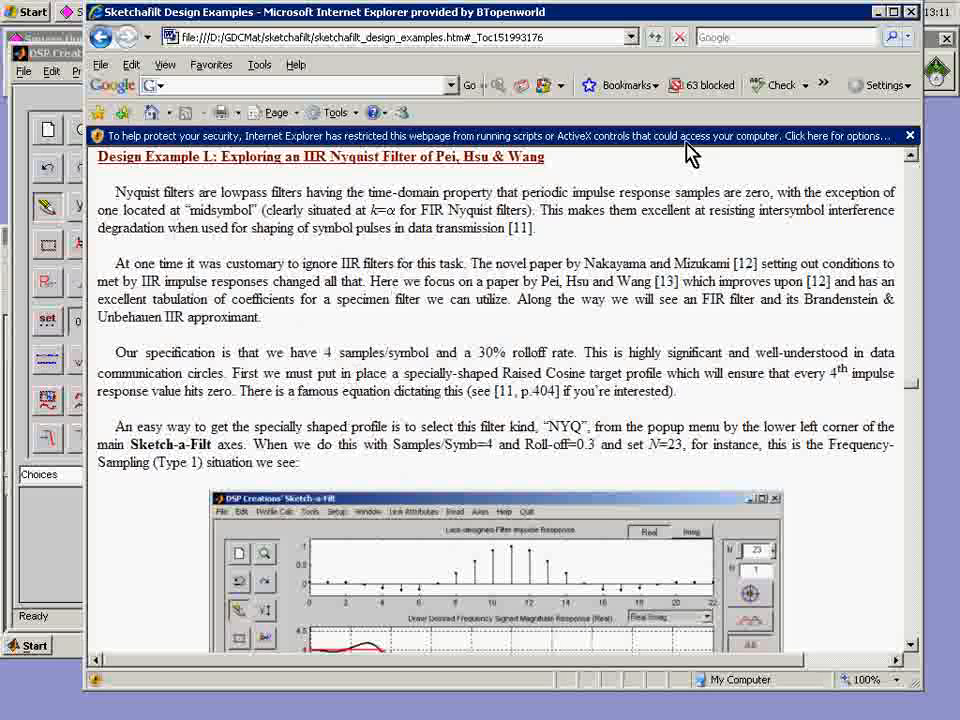
{"action": "left_click", "coordinate": [912, 15]}
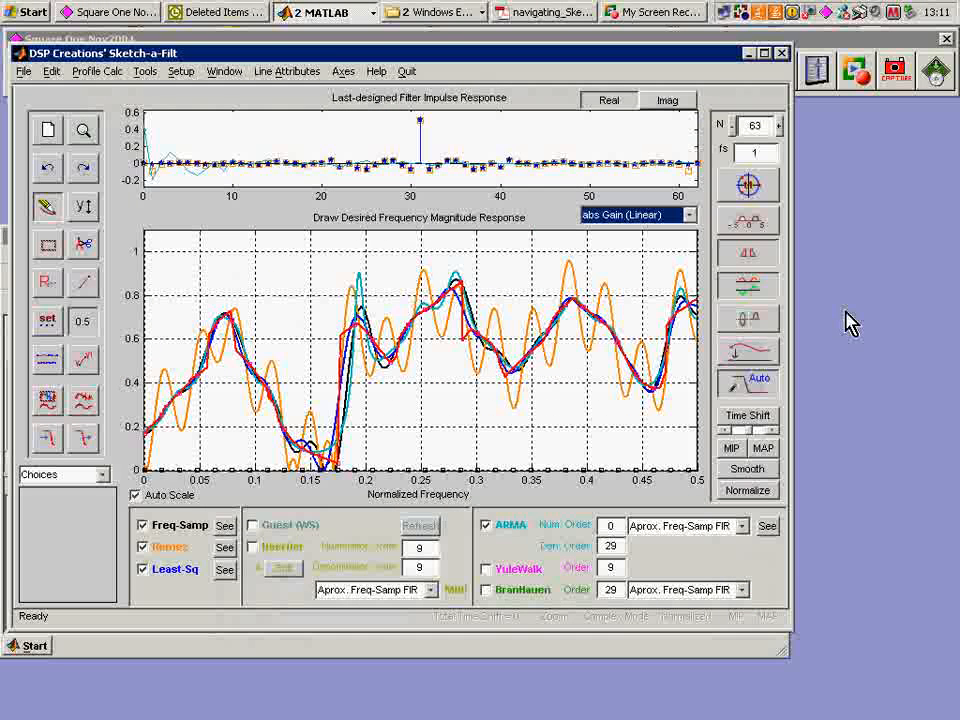
- Read through the Choices for FIR help page to its end and close it
{"action": "left_click", "coordinate": [377, 73]}
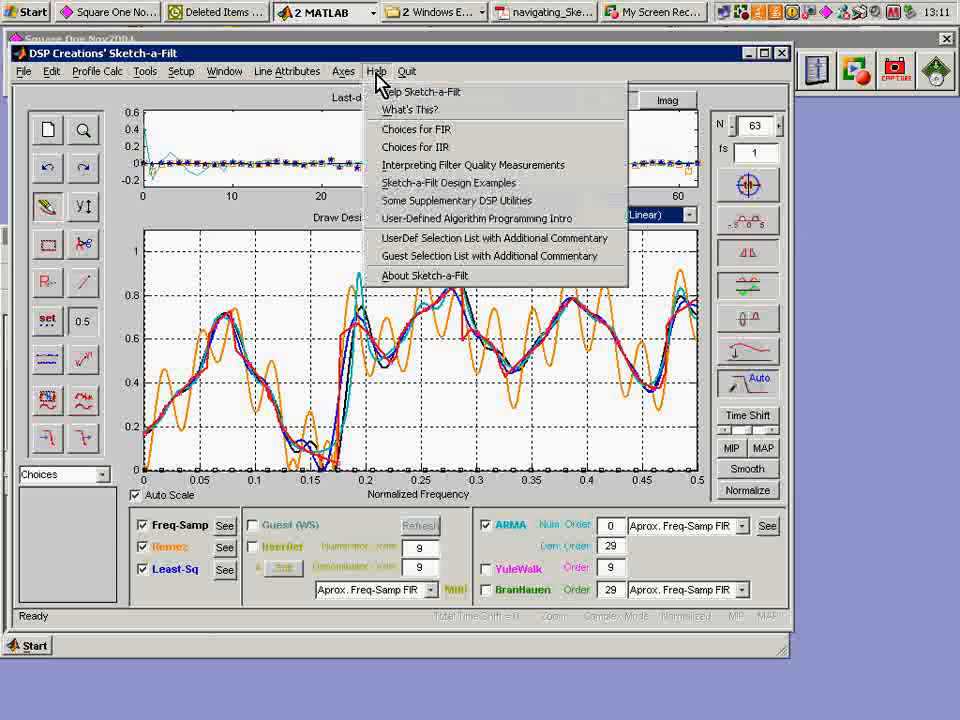
{"action": "left_click", "coordinate": [393, 132]}
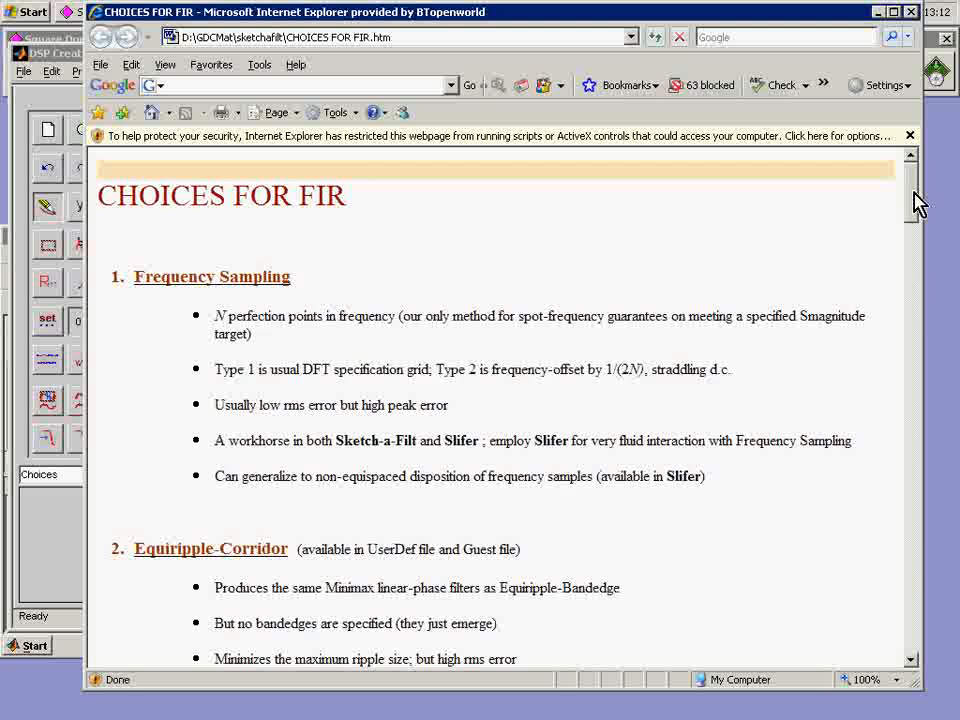
{"action": "left_click_drag", "start_coordinate": [917, 200], "coordinate": [934, 636]}
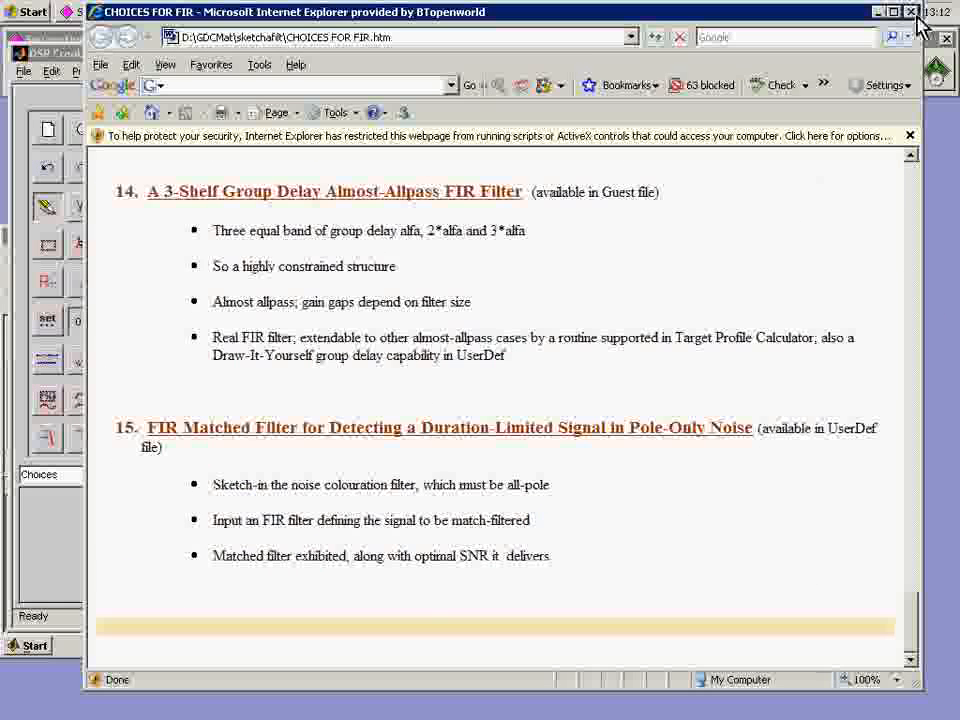
{"action": "left_click", "coordinate": [911, 12]}
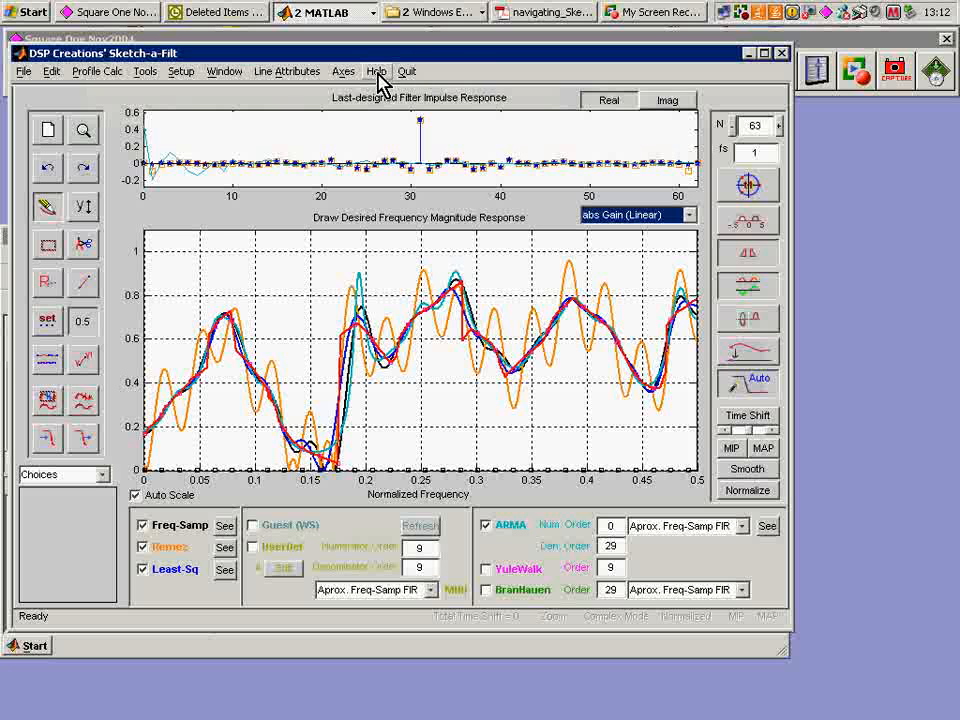
- Add the YuleWalk and BranHauen designs to the response plot
{"action": "left_click", "coordinate": [487, 570]}
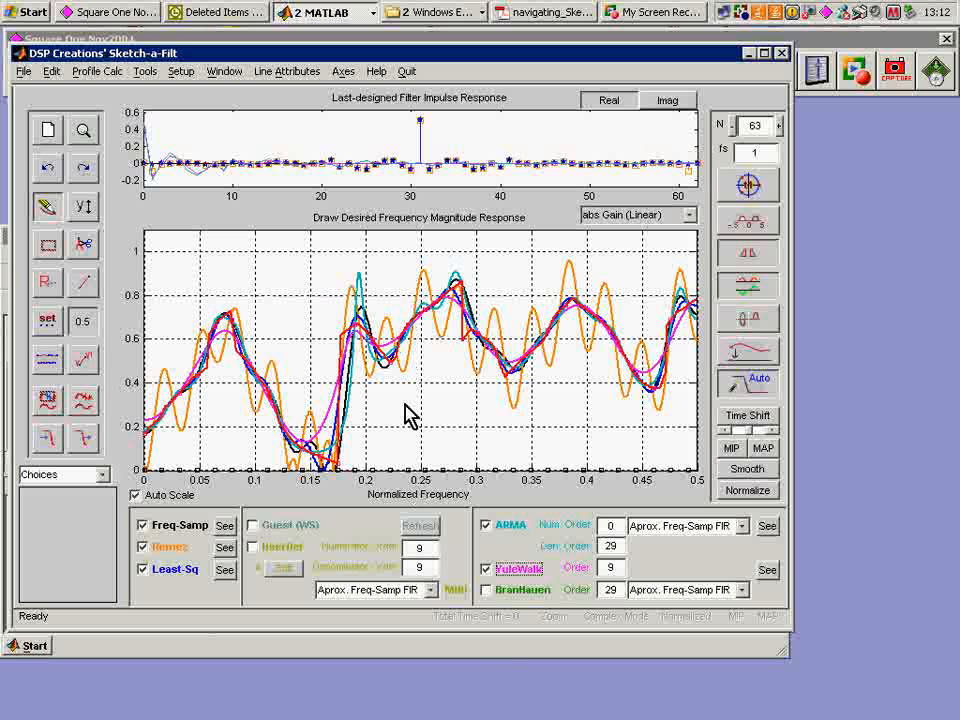
{"action": "left_click", "coordinate": [487, 591]}
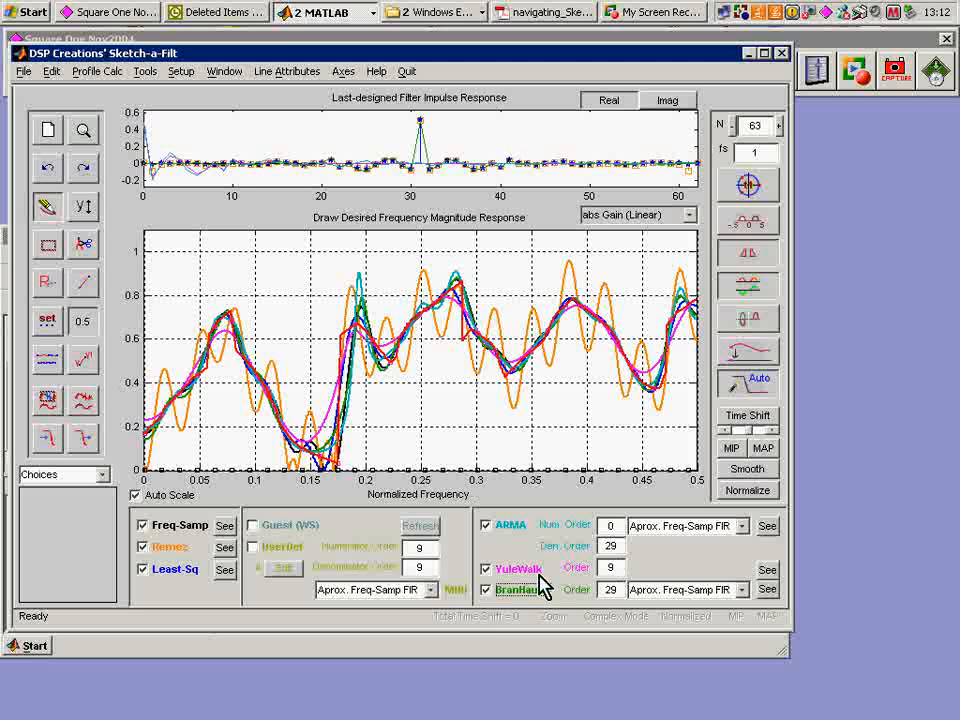
- Inspect the YuleWalk design in its own figure, switch its frequency plot to Group Delay, and close the figure
{"action": "left_click", "coordinate": [767, 569]}
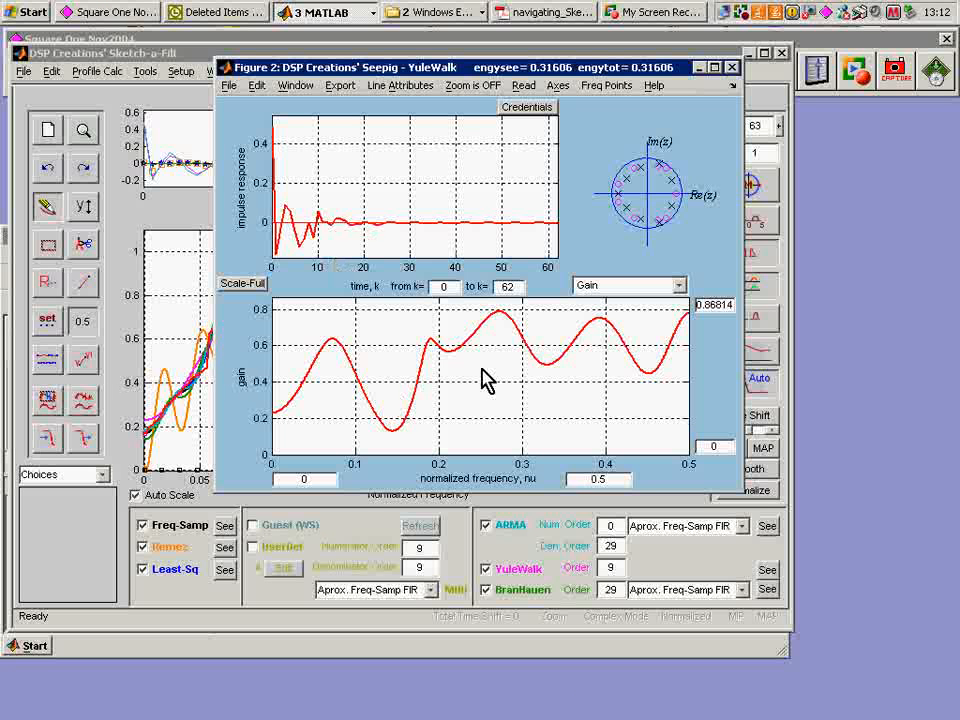
{"action": "left_click", "coordinate": [679, 292]}
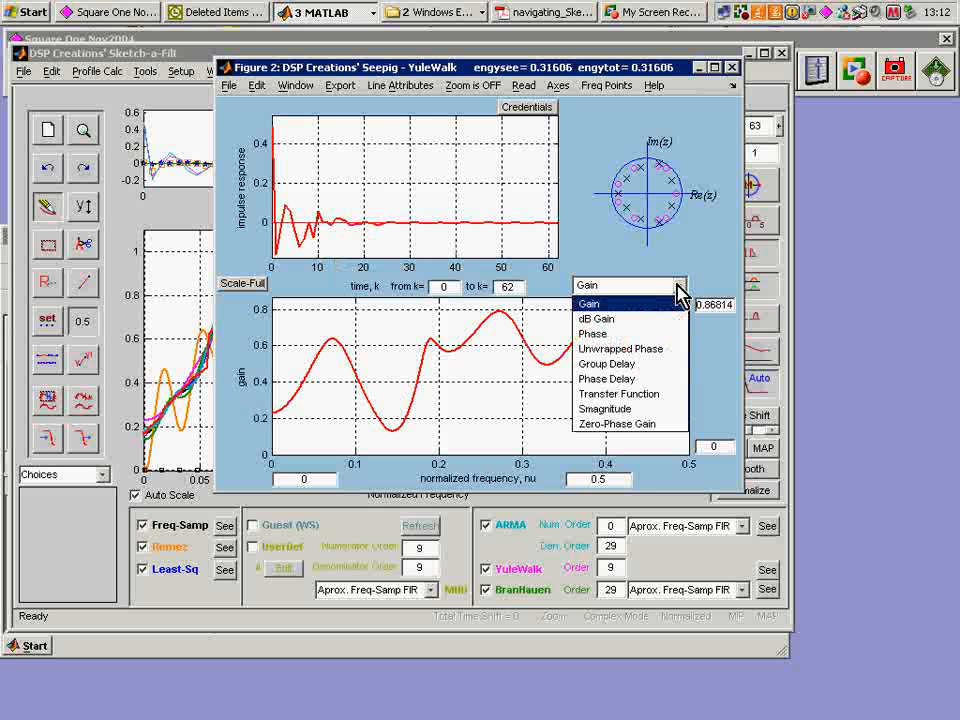
{"action": "left_click", "coordinate": [653, 365]}
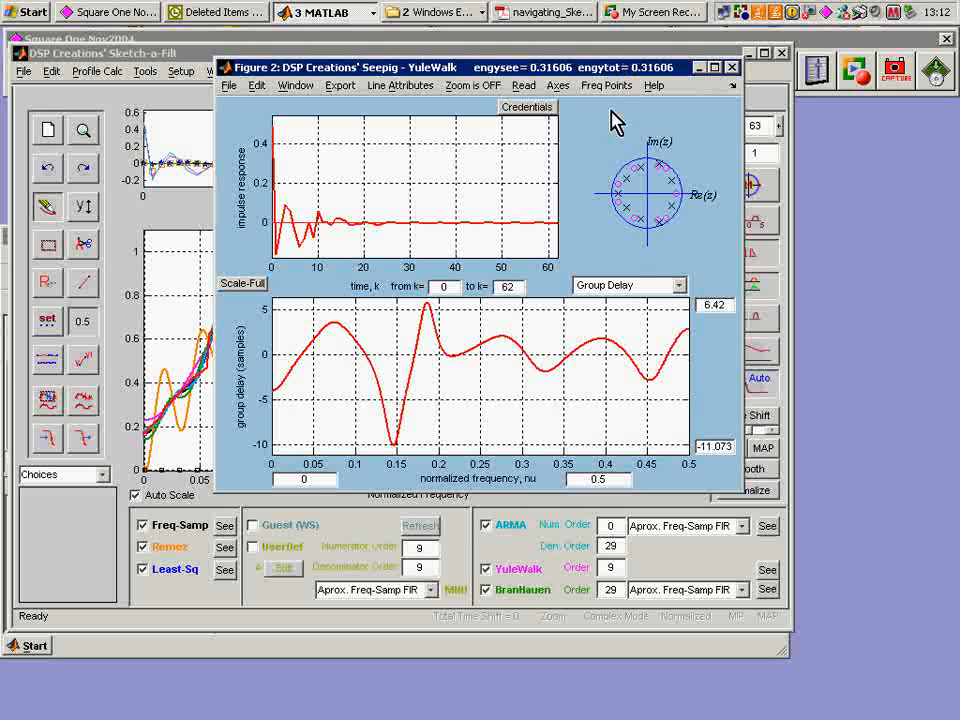
{"action": "left_click_drag", "start_coordinate": [627, 67], "coordinate": [615, 122]}
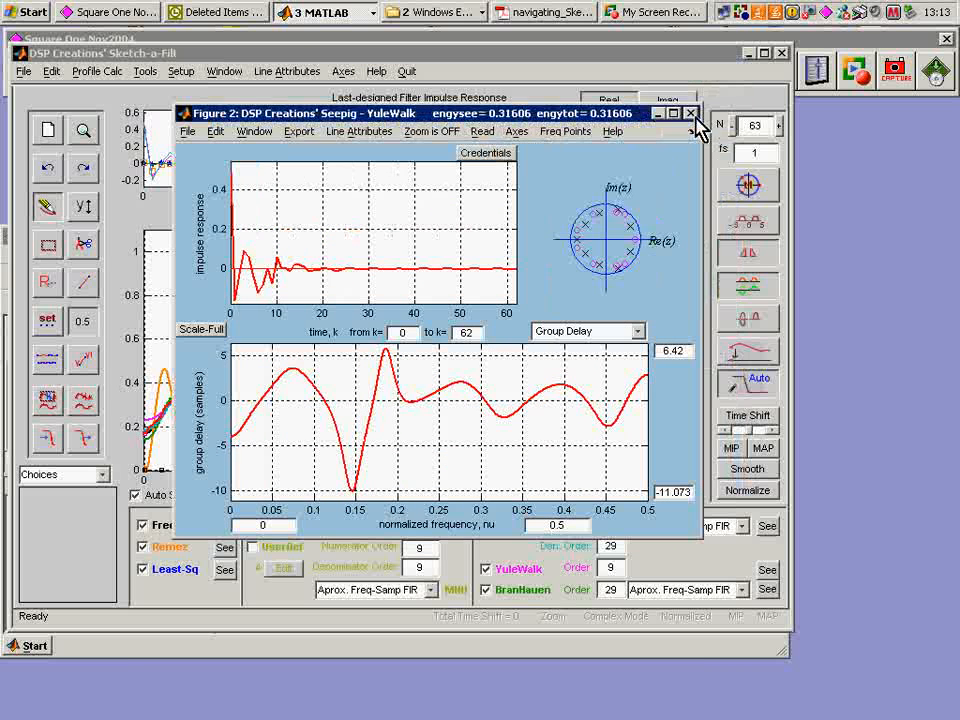
{"action": "left_click", "coordinate": [691, 114]}
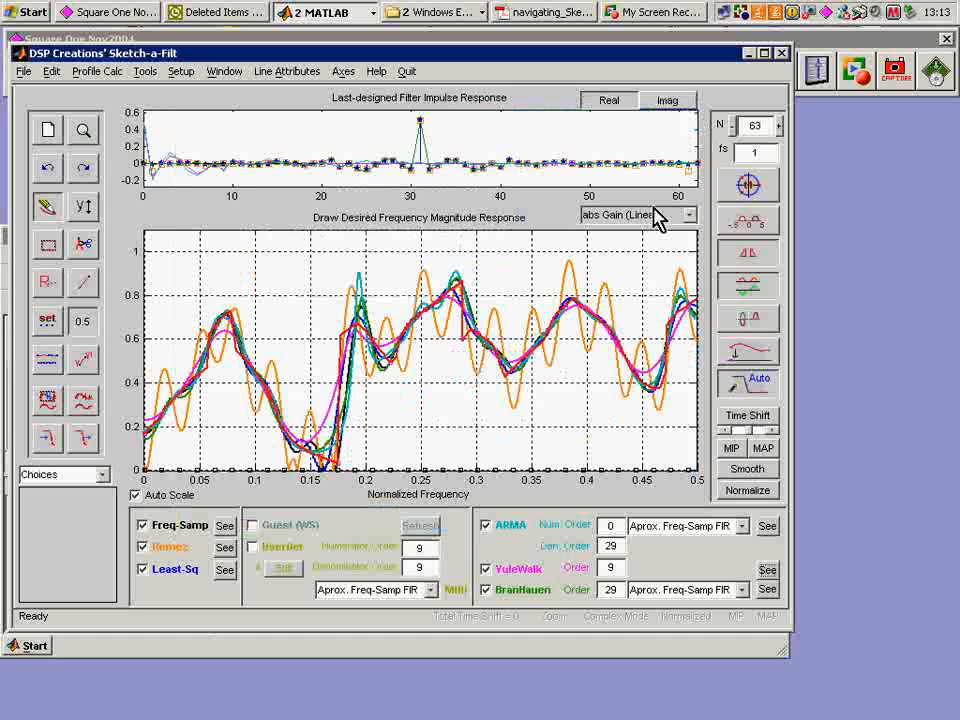
- Open the SeeAllpig comparison of all designs, maximize it, and toggle the plots so only the Remez design is shown
{"action": "left_click", "coordinate": [145, 72]}
{"action": "left_click", "coordinate": [160, 93]}
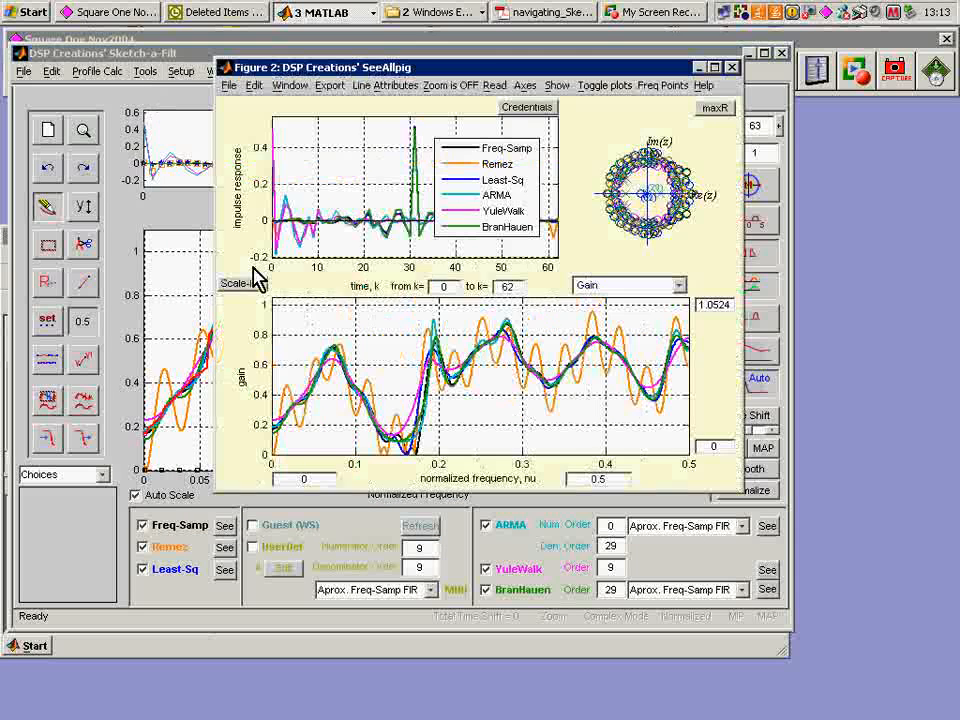
{"action": "left_click", "coordinate": [714, 67]}
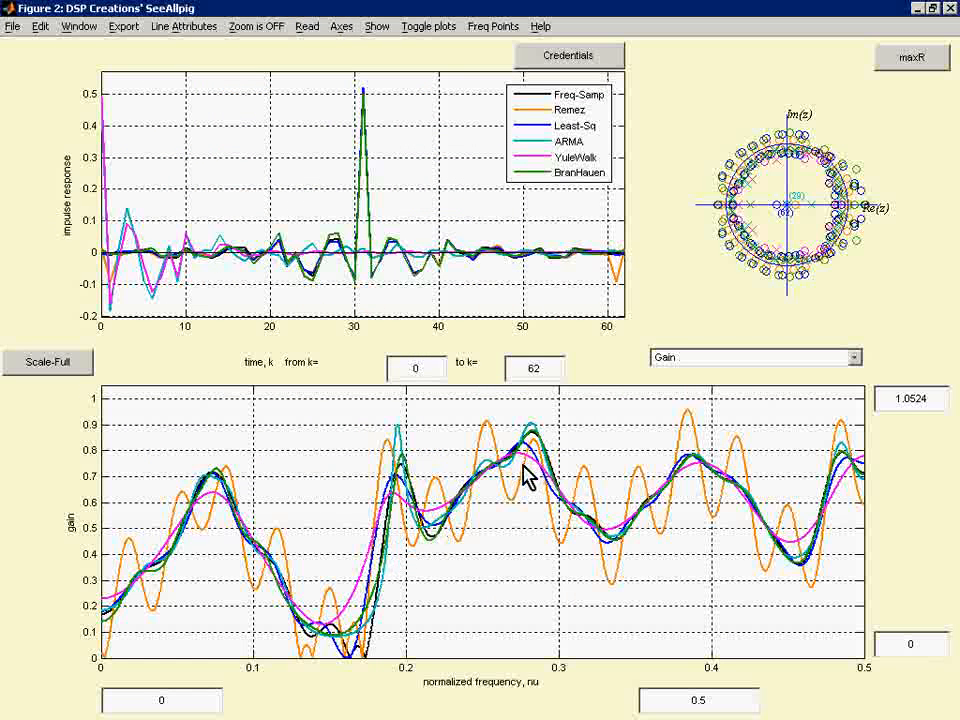
{"action": "left_click", "coordinate": [438, 25]}
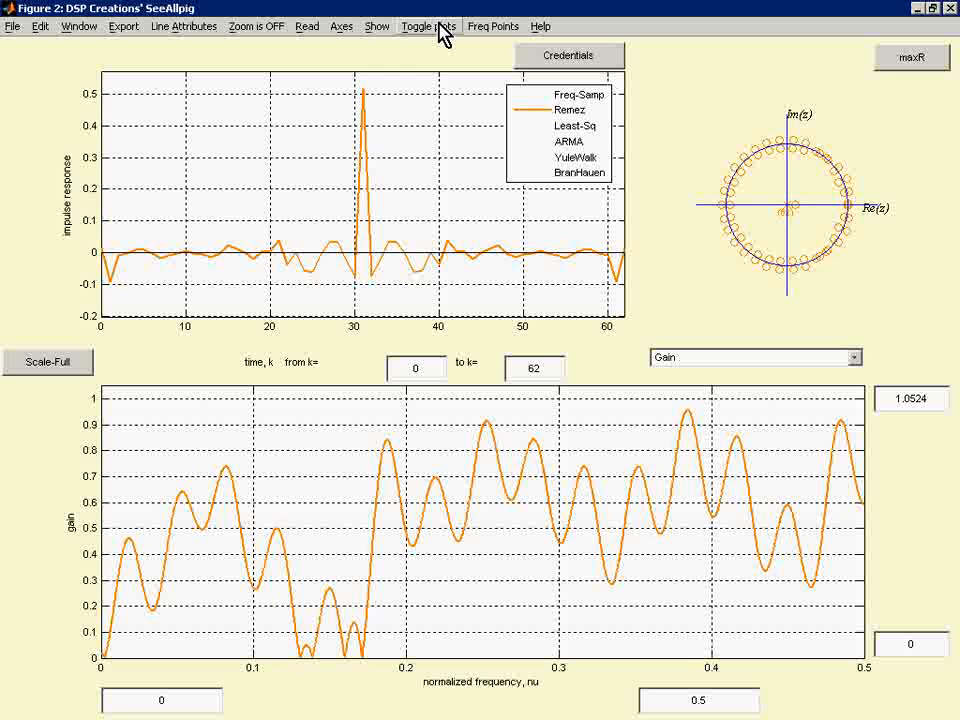
- Review the filter credentials table comparing all designs, and close both the table and the SeeAllpig figure
{"action": "left_click", "coordinate": [556, 60]}
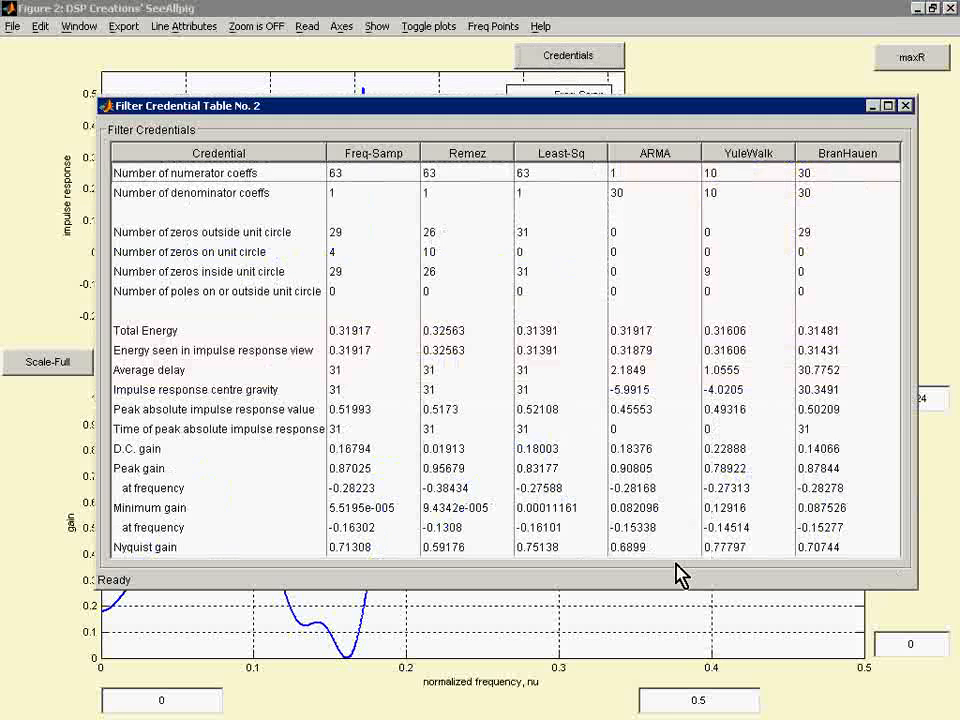
{"action": "left_click", "coordinate": [905, 105]}
{"action": "left_click", "coordinate": [950, 8]}
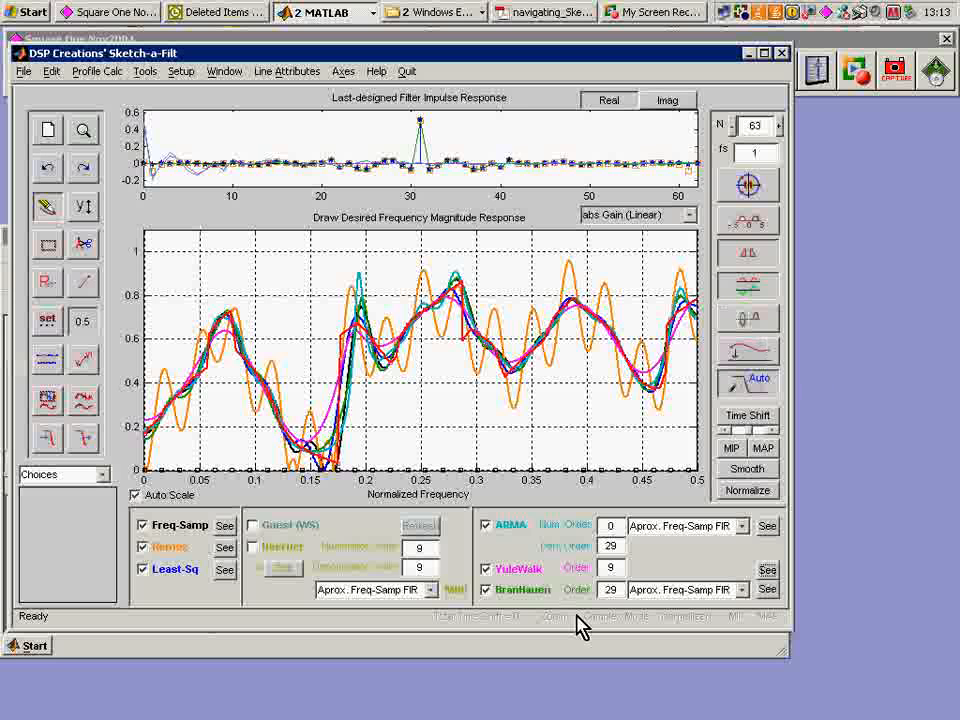
- Remove the ARMA, YuleWalk, BranHauen, Remez and Least-Sq designs so that only Freq-Samp stays plotted
{"action": "left_click", "coordinate": [486, 525]}
{"action": "left_click", "coordinate": [486, 569]}
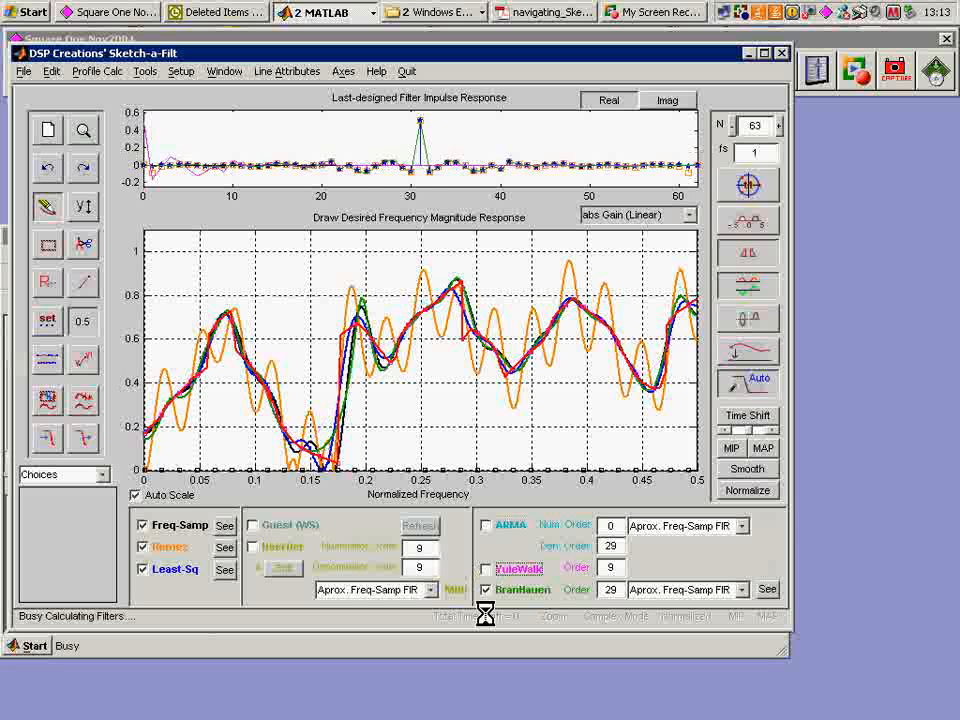
{"action": "left_click", "coordinate": [486, 590]}
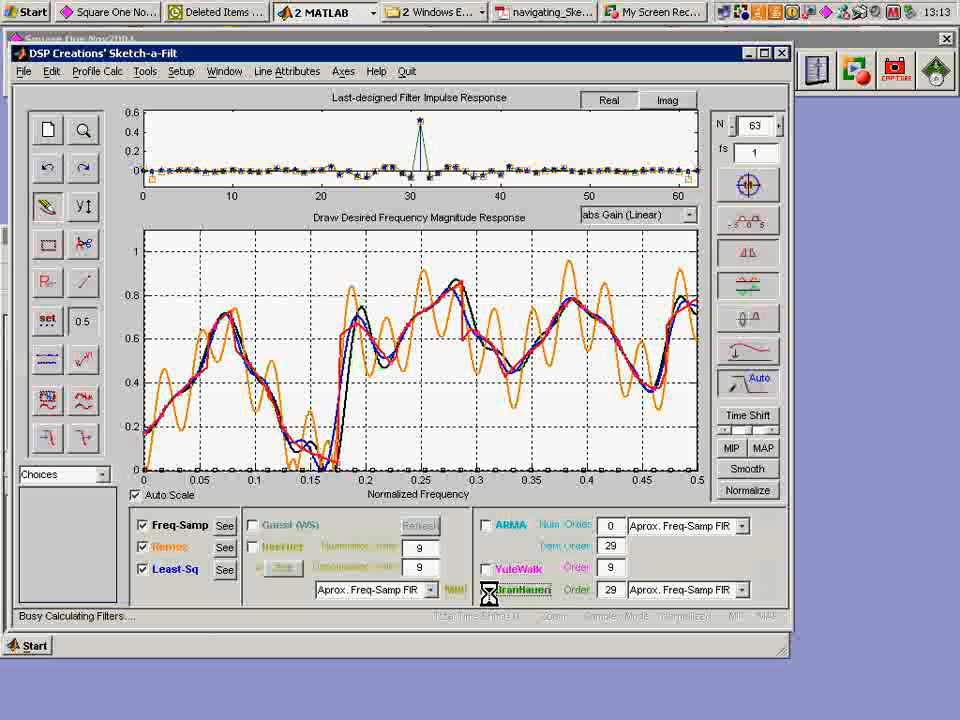
{"action": "left_click", "coordinate": [147, 548]}
{"action": "left_click", "coordinate": [145, 569]}
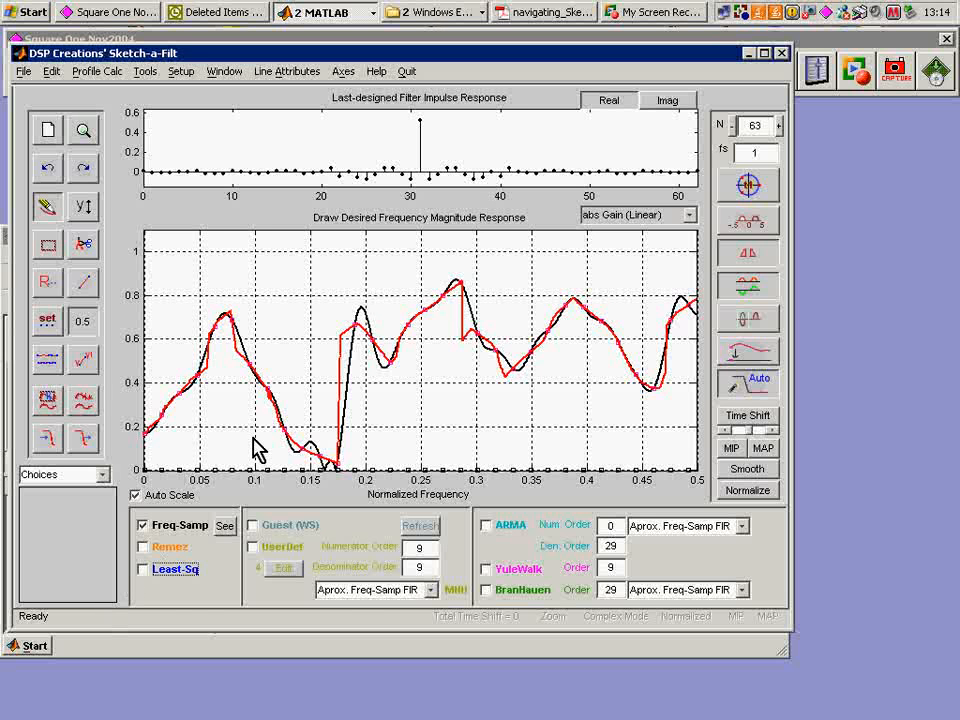
- Set the desired response between about 0.04 and 0.11 normalized frequency to a constant gain of 0.7
{"action": "left_click_drag", "start_coordinate": [191, 287], "coordinate": [304, 397]}
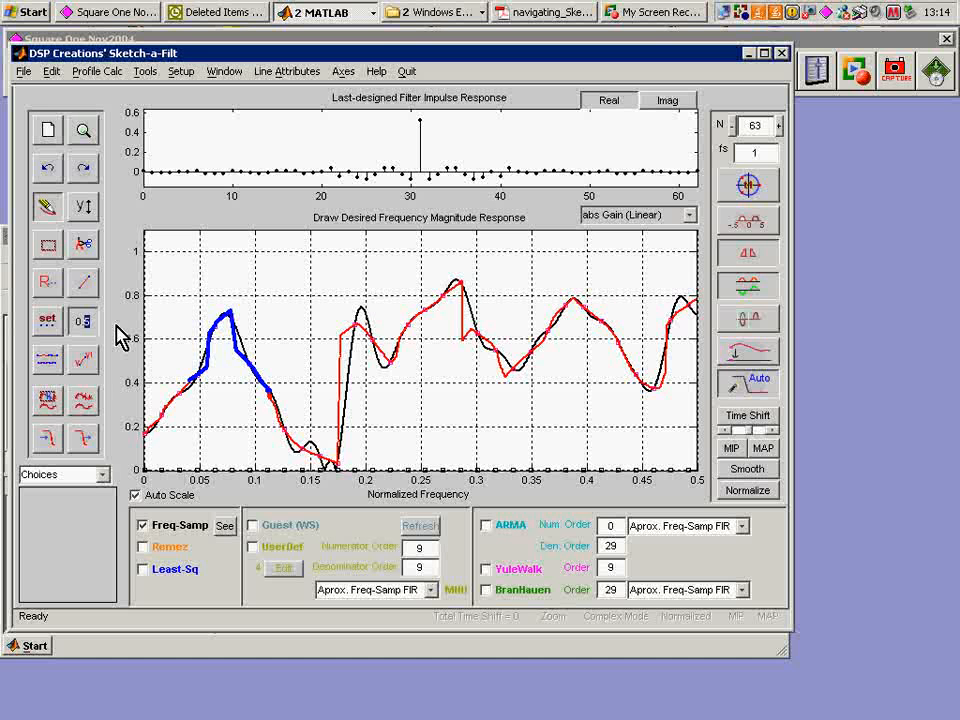
{"action": "left_click", "coordinate": [46, 321]}
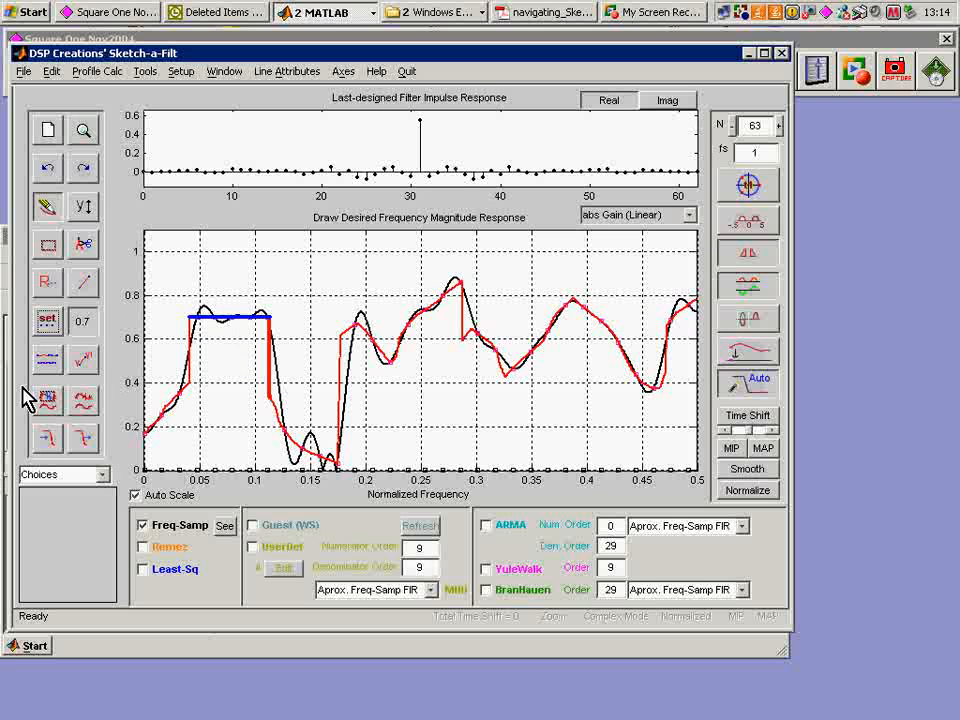
- Review the linear ramp settings, cancel them, and look through the available editing, import and export commands
{"action": "left_click", "coordinate": [85, 362]}
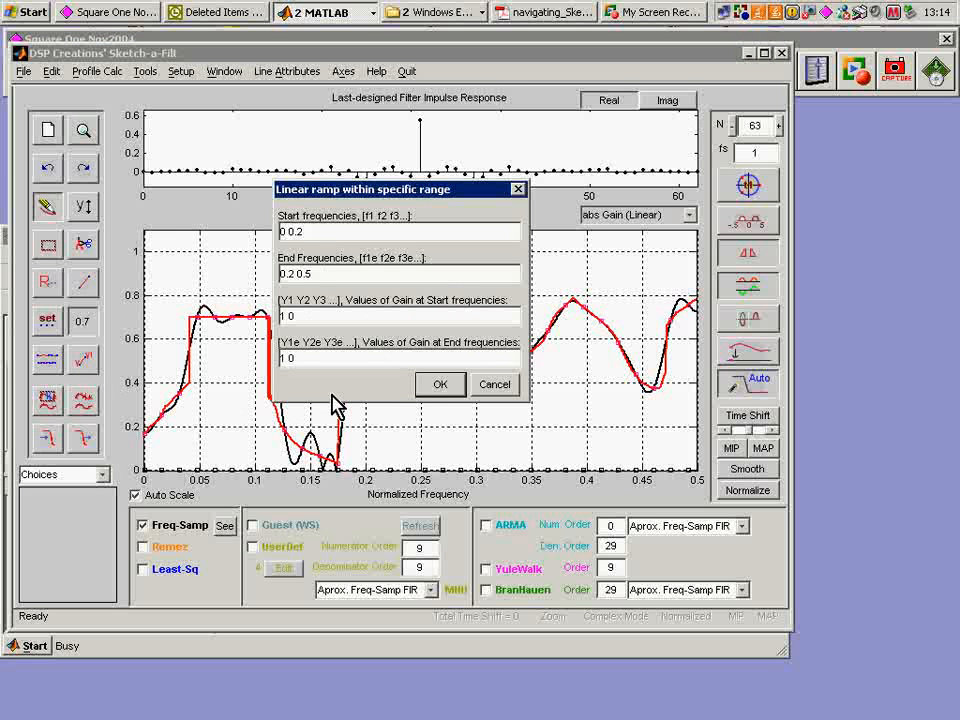
{"action": "left_click", "coordinate": [497, 388]}
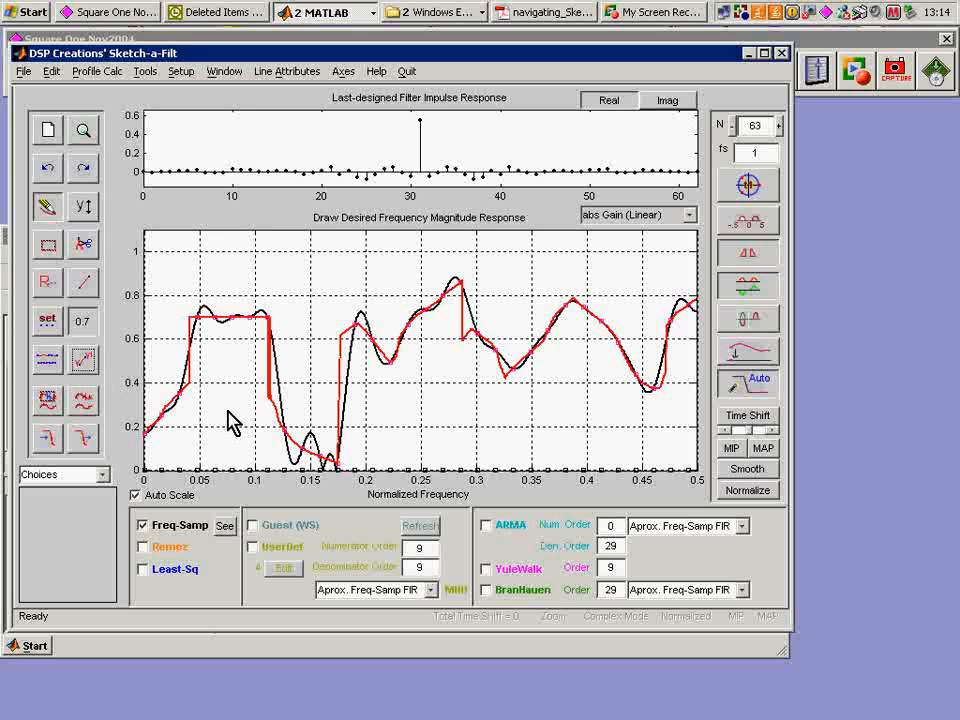
{"action": "left_click", "coordinate": [49, 72]}
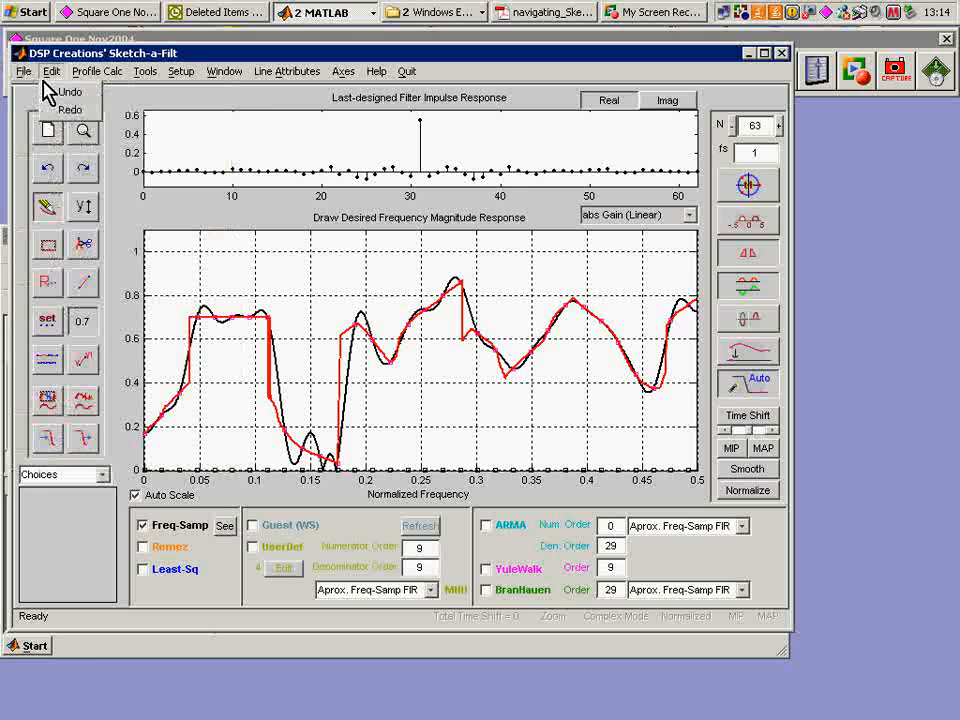
{"action": "left_click", "coordinate": [23, 71]}
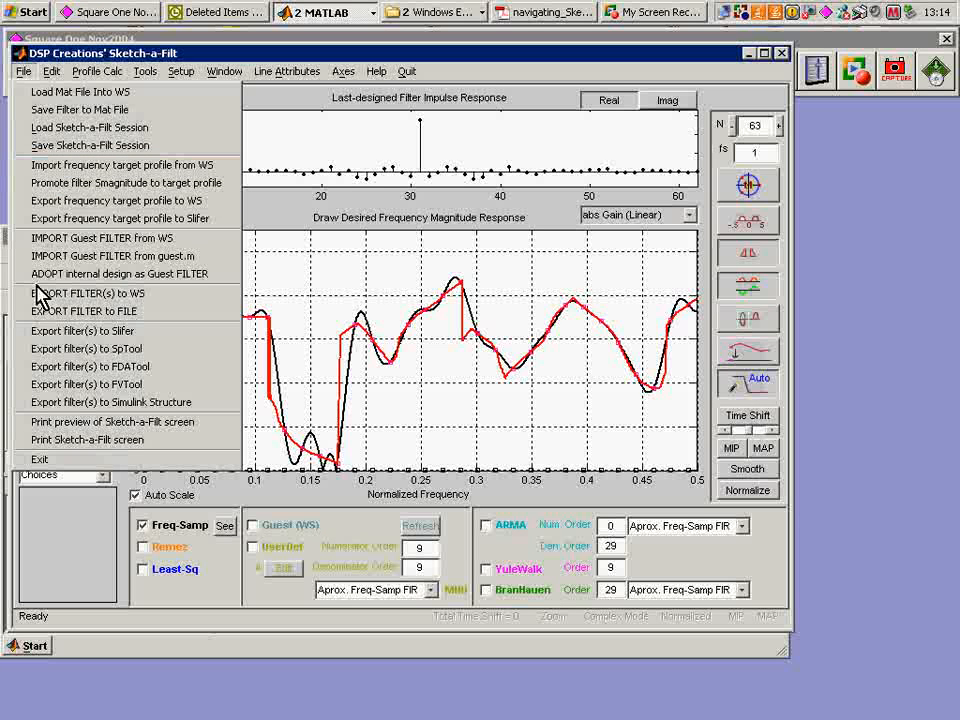
{"action": "left_click", "coordinate": [193, 60]}
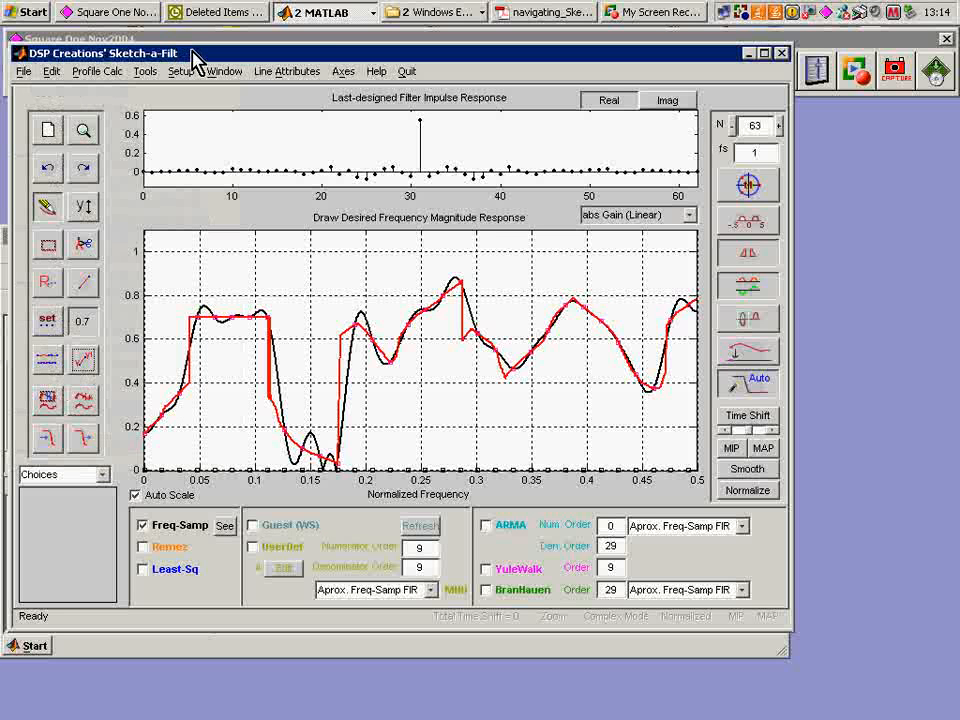
- Replace the sketched desired response with the predefined LPF (low pass) profile
{"action": "left_click", "coordinate": [107, 483]}
{"action": "scroll", "coordinate": [115, 245], "scroll_direction": "up", "scroll_amount": 3}
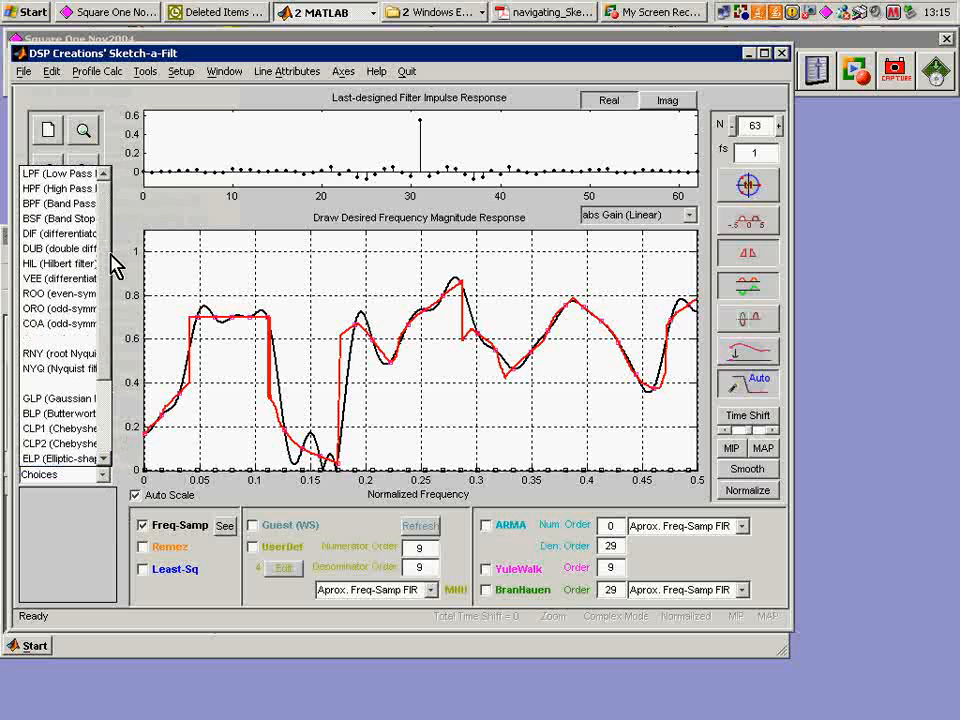
{"action": "left_click", "coordinate": [45, 175]}
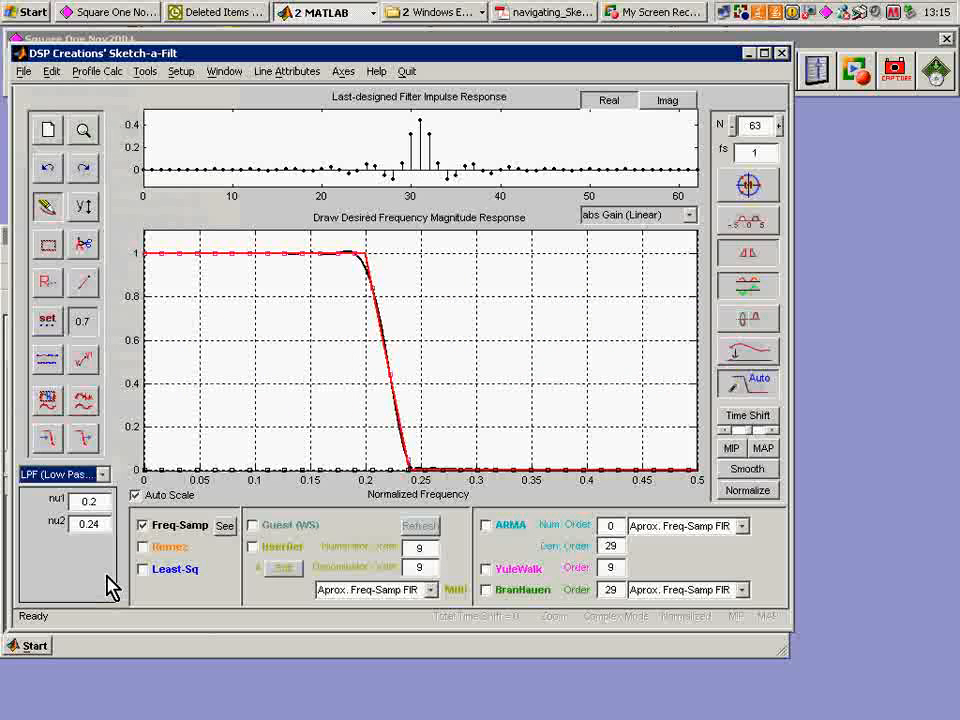
{"action": "left_click", "coordinate": [103, 475]}
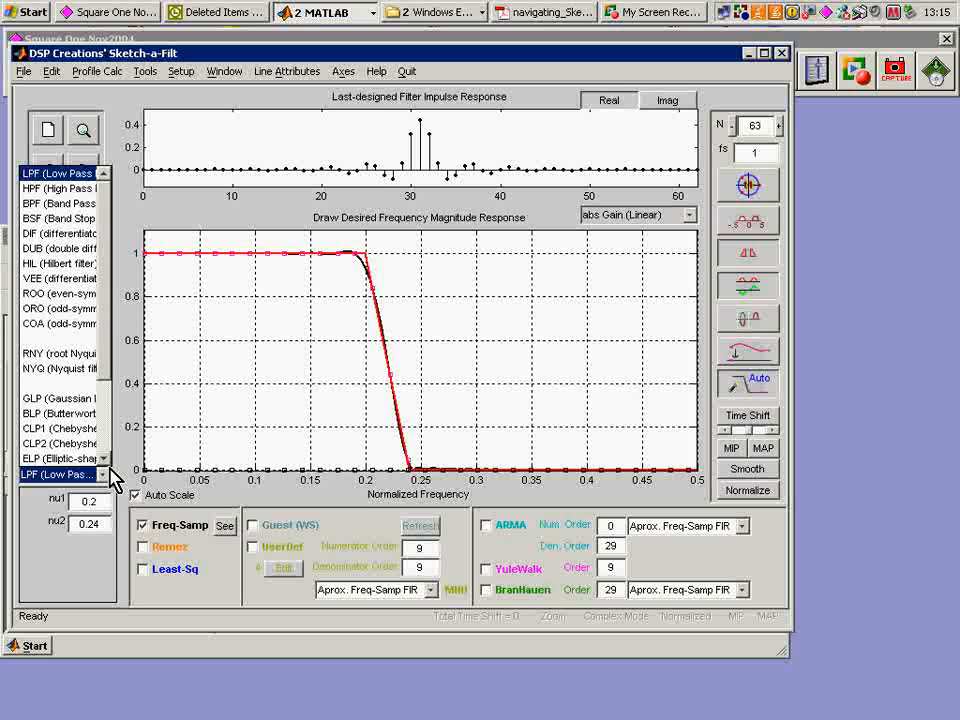
{"action": "left_click", "coordinate": [183, 632]}
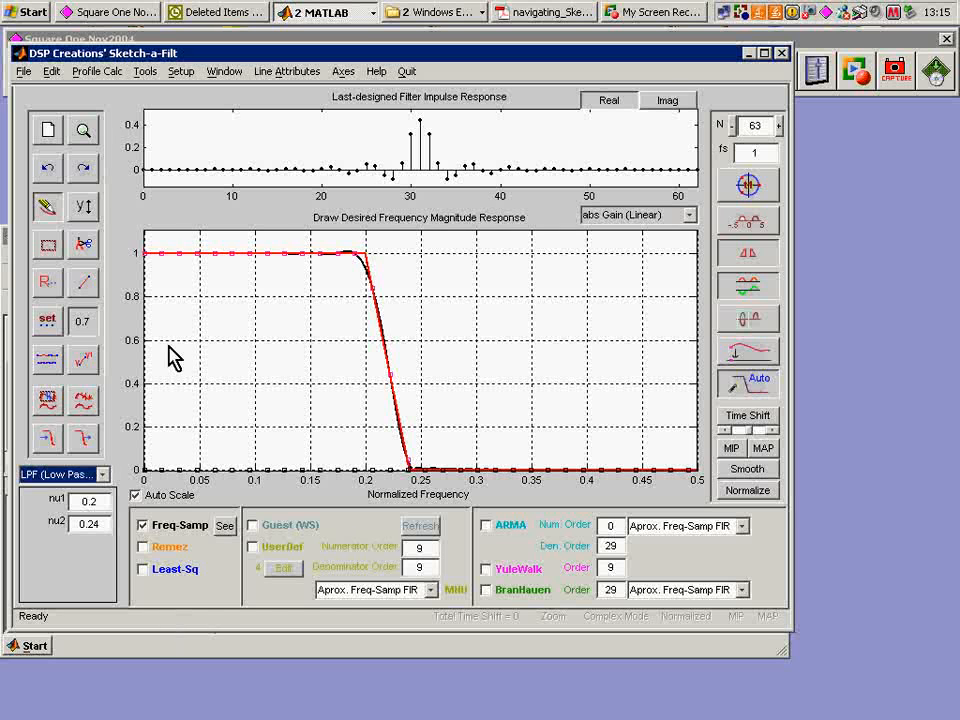
- Sketch a slight ripple into the passband up to about 0.11 and set the filter length N to 33
{"action": "mouse_move", "coordinate": [167, 261]}
{"action": "left_mouse_down"}
{"action": "mouse_move", "coordinate": [184, 270]}
{"action": "mouse_move", "coordinate": [214, 249]}
{"action": "mouse_move", "coordinate": [265, 260]}
{"action": "mouse_move", "coordinate": [257, 266]}
{"action": "left_mouse_up"}
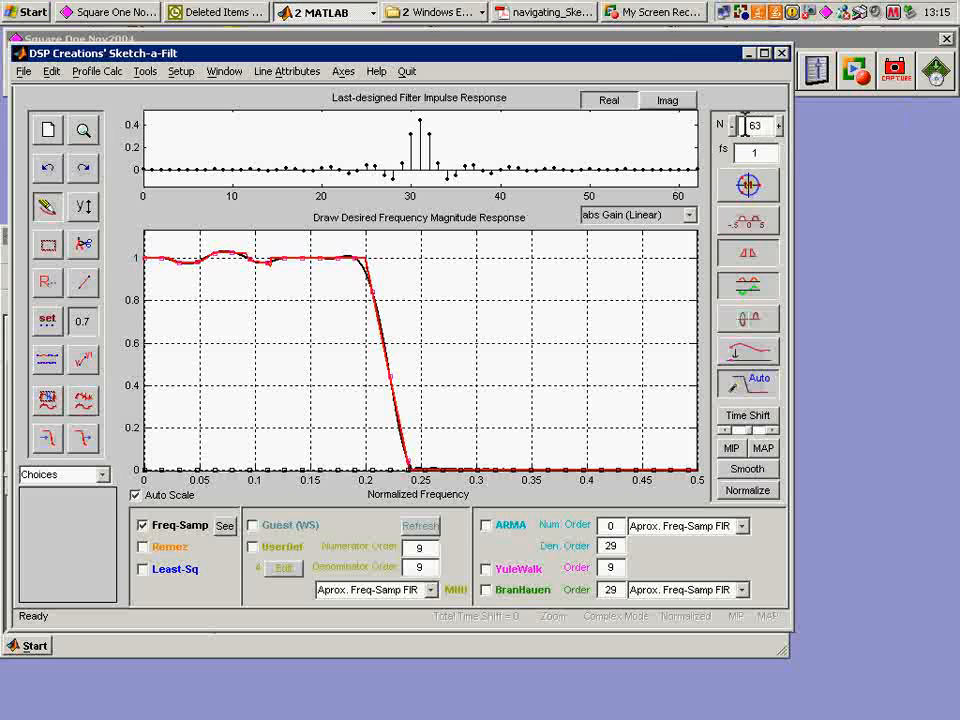
{"action": "type", "text": "33"}
{"action": "key", "text": "Return"}
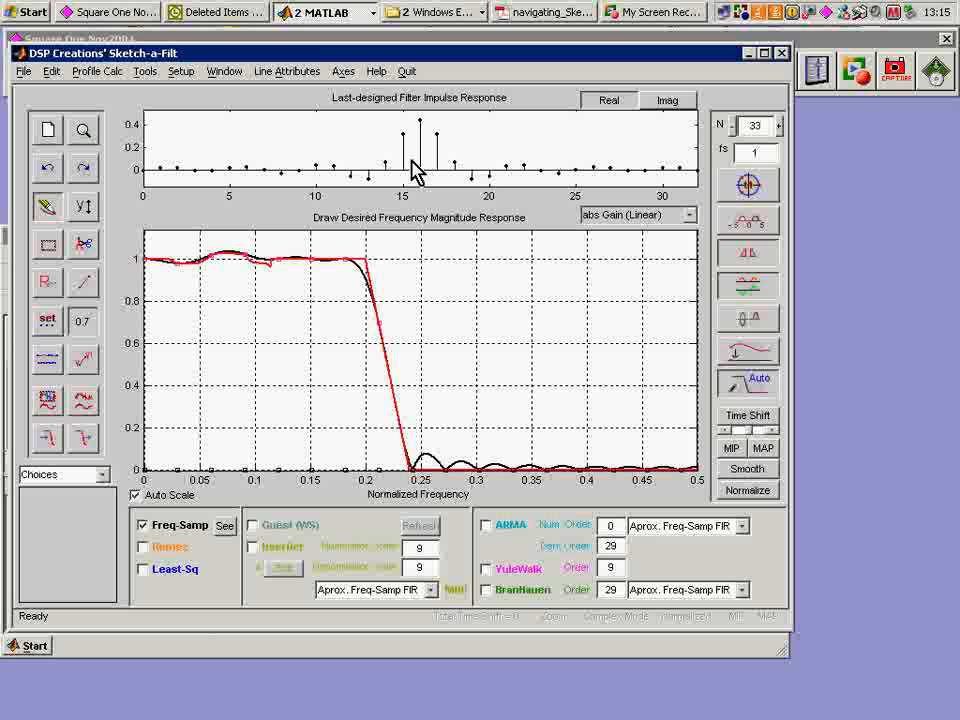
- Run a Quality Measure on the low-pass filter and examine its attenuation, transition width and passband error definitions
{"action": "left_click", "coordinate": [145, 73]}
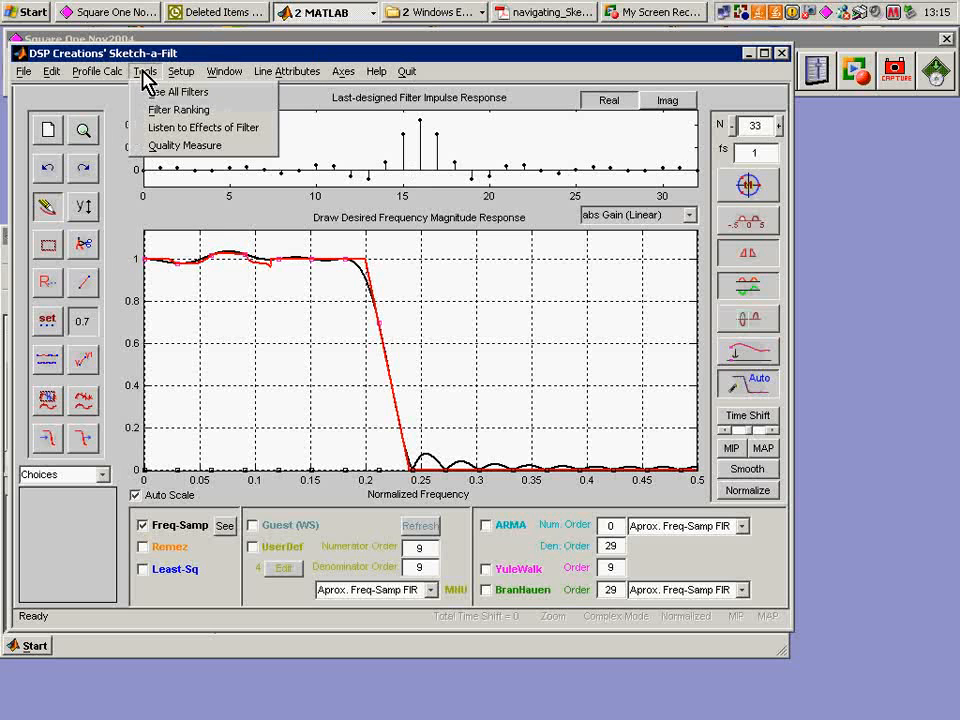
{"action": "left_click", "coordinate": [172, 146]}
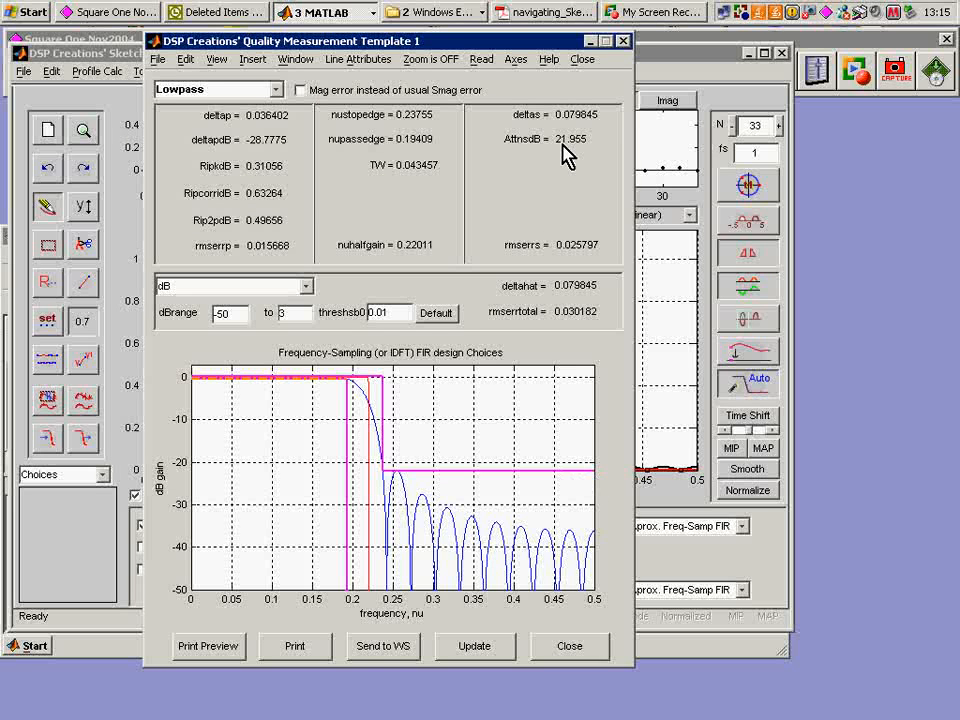
{"action": "mouse_move", "coordinate": [570, 155]}
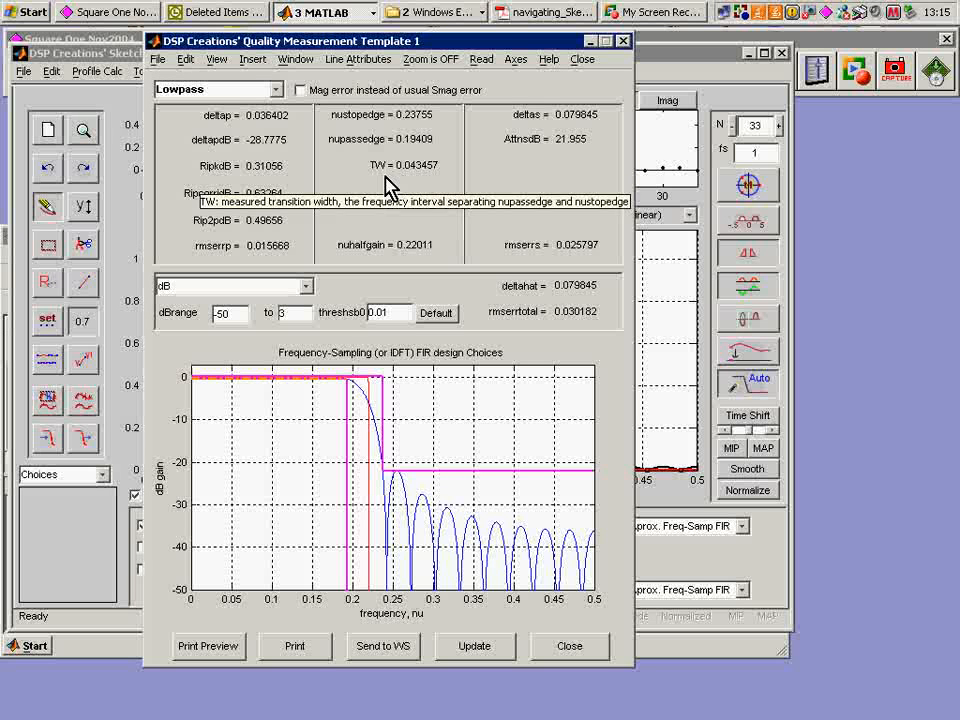
{"action": "mouse_move", "coordinate": [459, 186]}
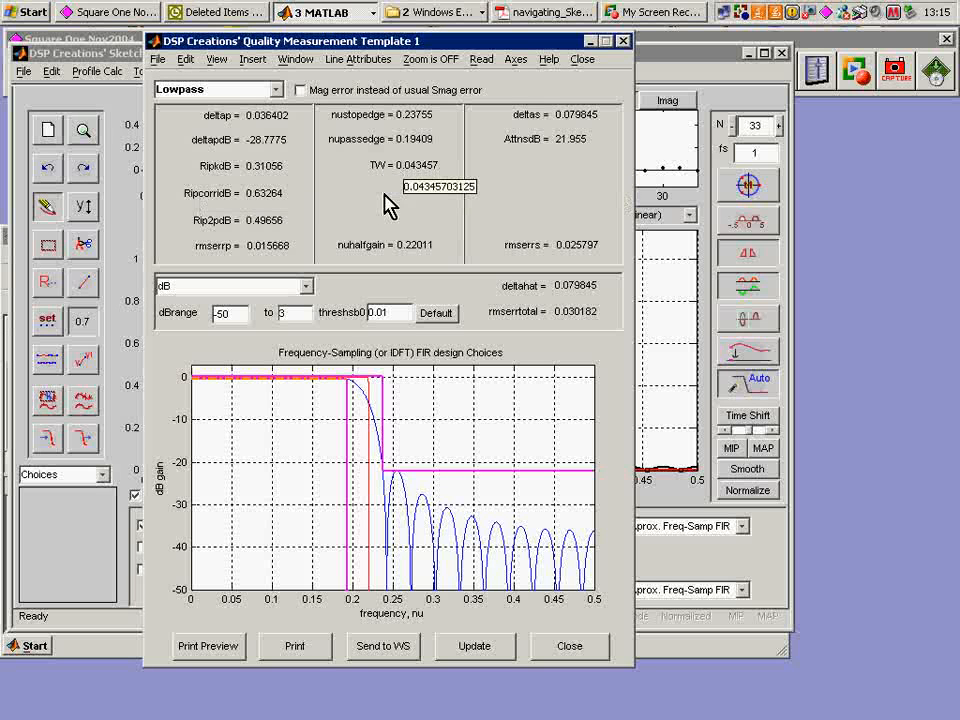
{"action": "mouse_move", "coordinate": [375, 192]}
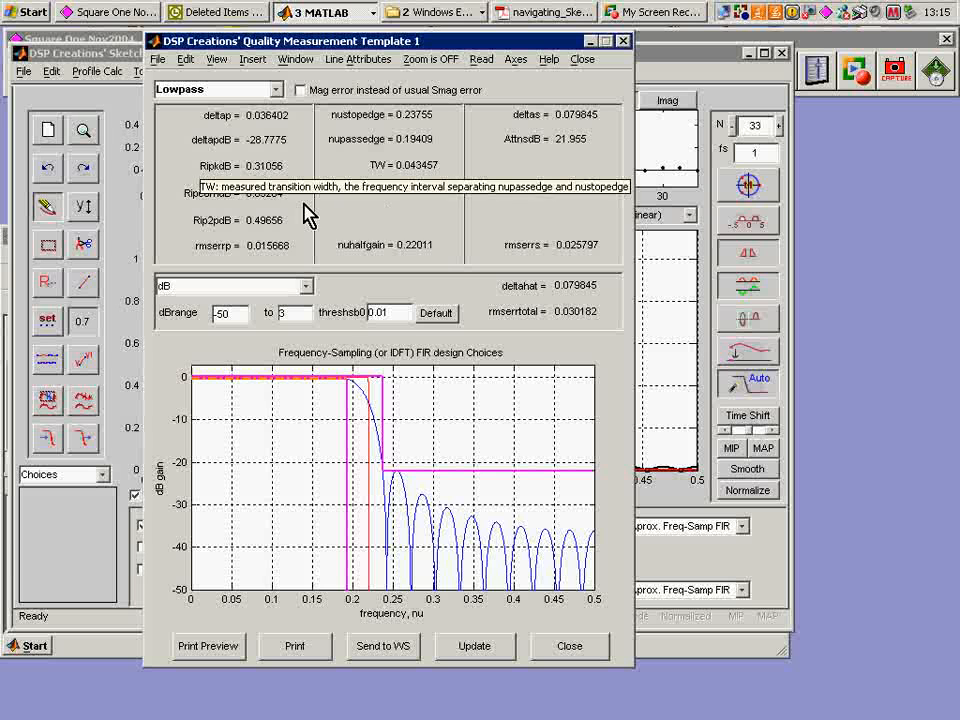
{"action": "mouse_move", "coordinate": [182, 152]}
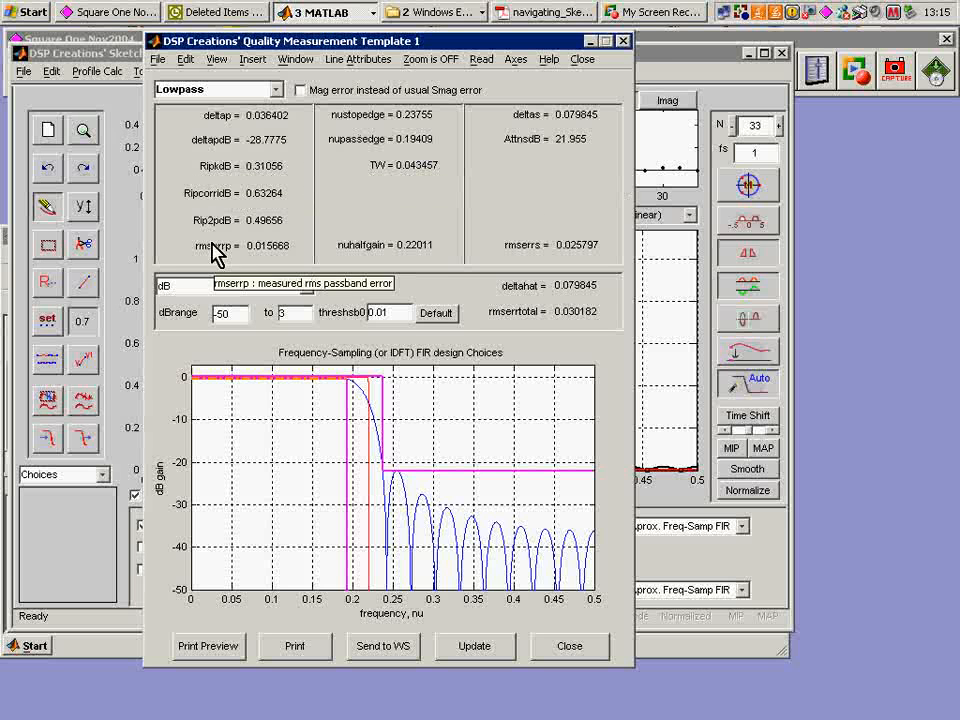
{"action": "mouse_move", "coordinate": [229, 232]}
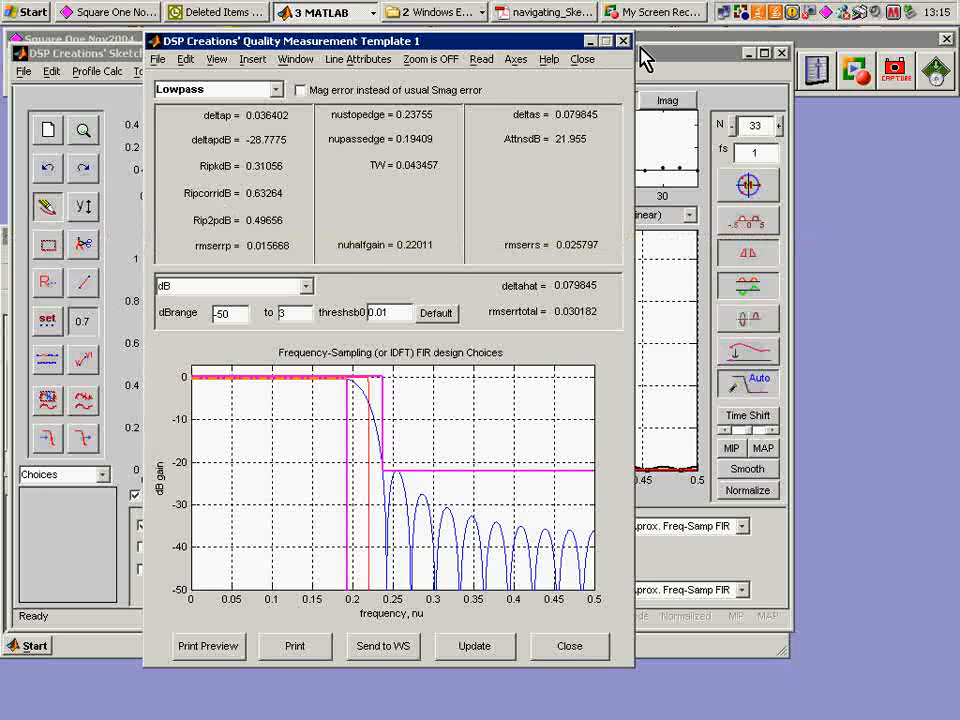
- Move the first quality measurement window out of the way and smooth the desired response twice
{"action": "mouse_move", "coordinate": [509, 45]}
{"action": "left_mouse_down"}
{"action": "mouse_move", "coordinate": [439, 285]}
{"action": "mouse_move", "coordinate": [364, 636]}
{"action": "left_mouse_up"}
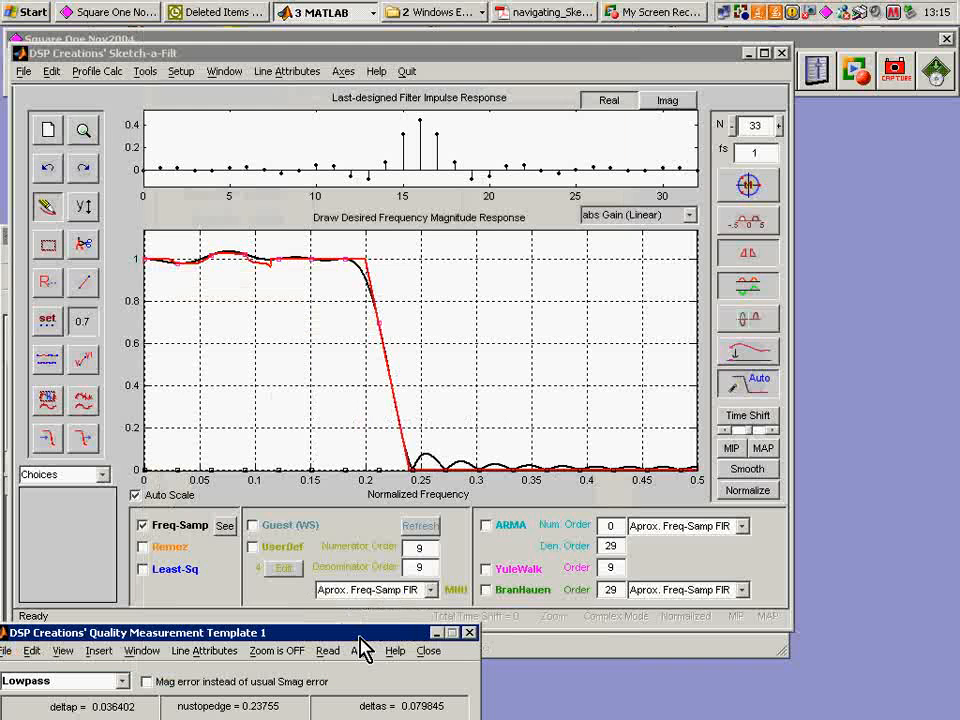
{"action": "left_click", "coordinate": [742, 473]}
{"action": "left_click", "coordinate": [742, 470]}
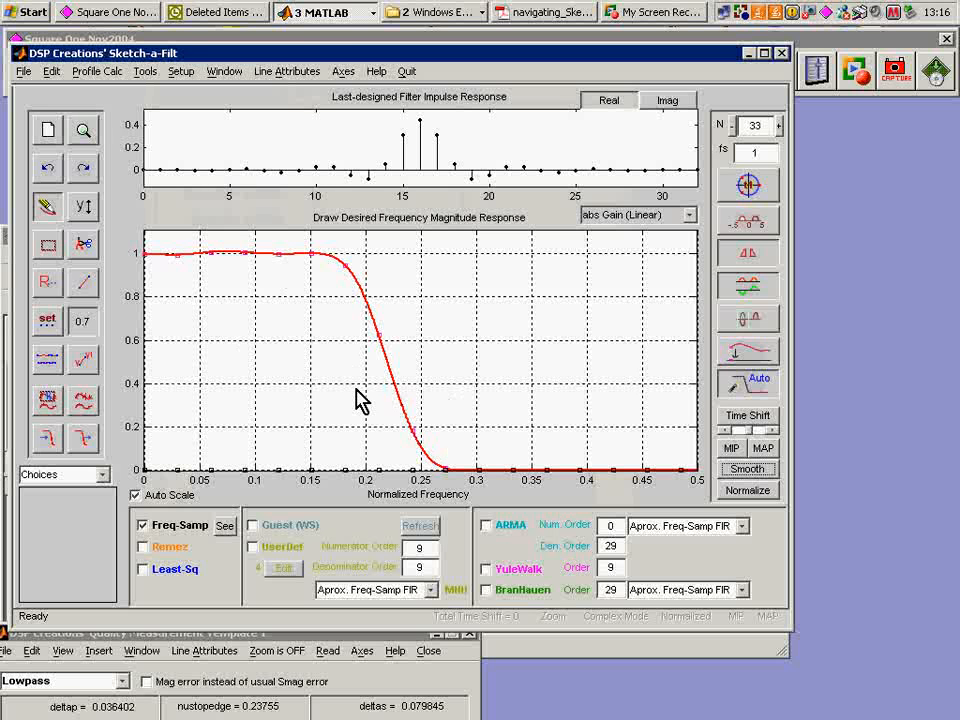
- Run a Quality Measure on the smoothed filter and set the lower limit of its dB range to -60
{"action": "left_click", "coordinate": [145, 72]}
{"action": "left_click", "coordinate": [183, 146]}
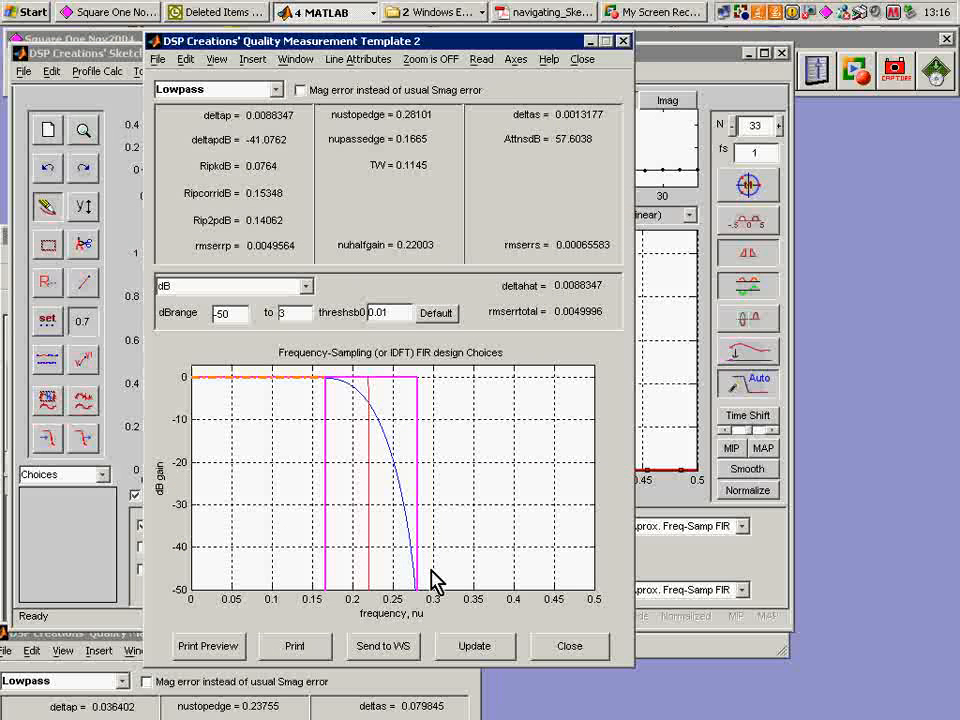
{"action": "double_click", "coordinate": [220, 313]}
{"action": "left_click", "coordinate": [288, 316]}
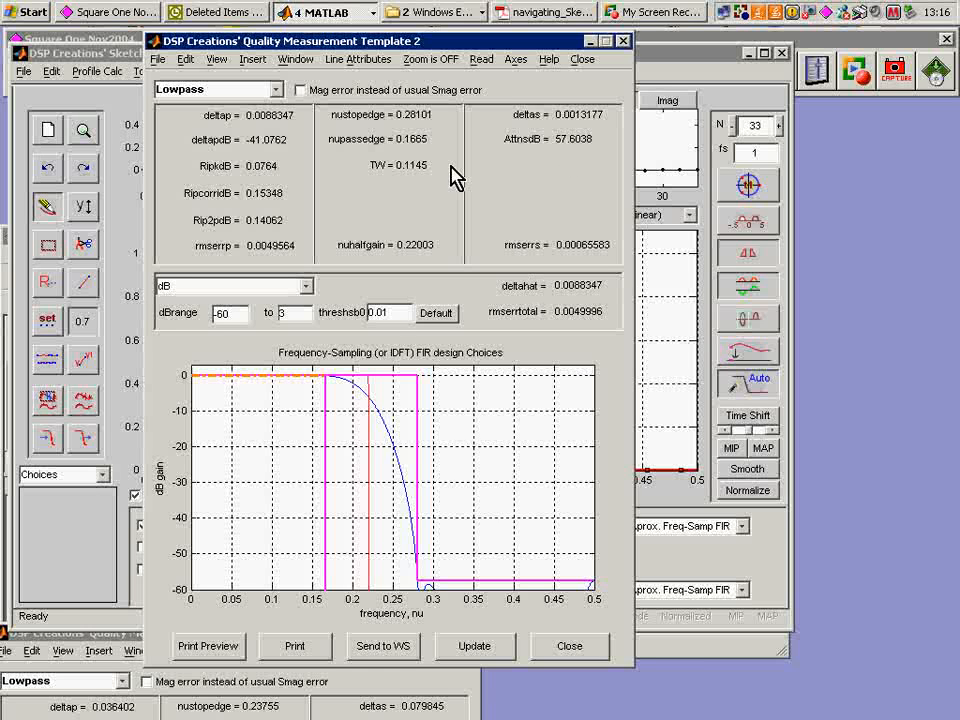
- Arrange the two quality measurement windows to compare the filter before and after smoothing, and close both
{"action": "left_click_drag", "start_coordinate": [333, 40], "coordinate": [633, 42]}
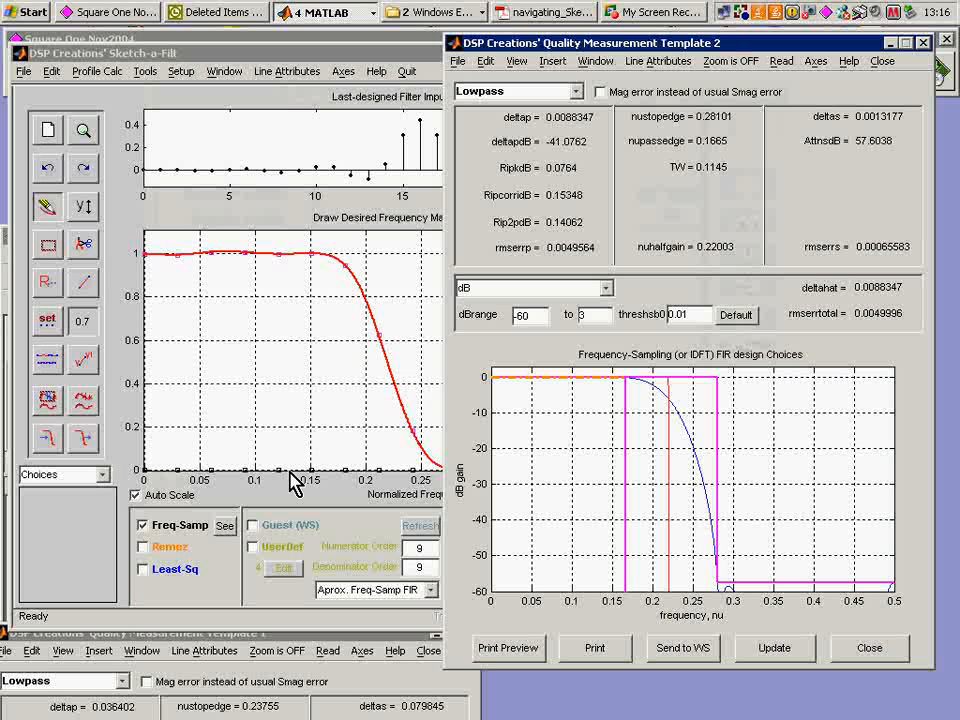
{"action": "left_click", "coordinate": [350, 639]}
{"action": "left_click", "coordinate": [338, 646]}
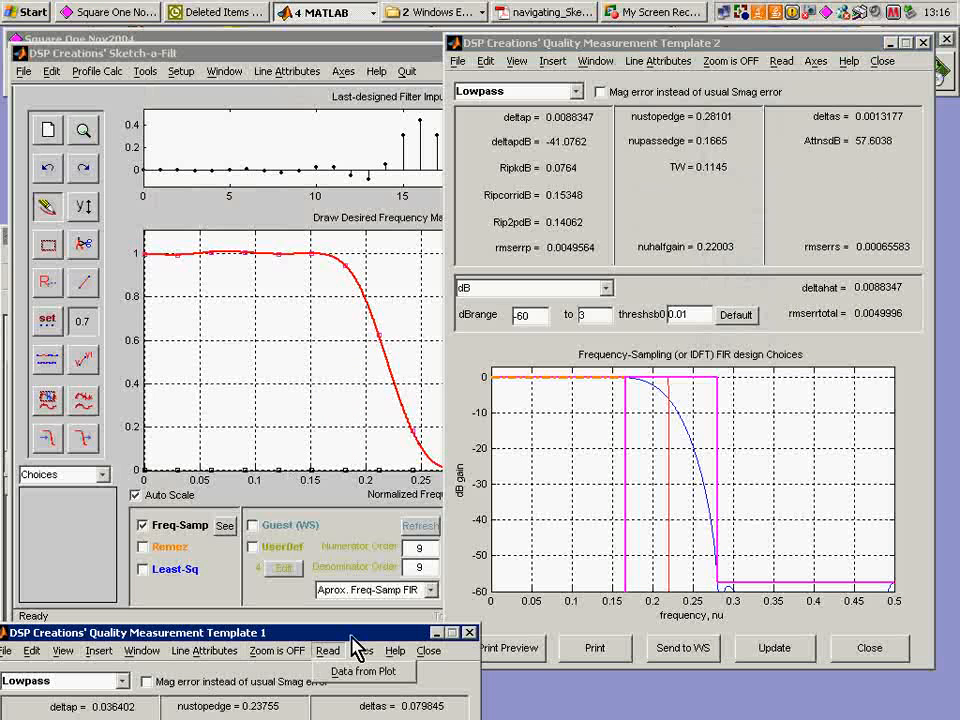
{"action": "left_click_drag", "start_coordinate": [362, 636], "coordinate": [683, 440]}
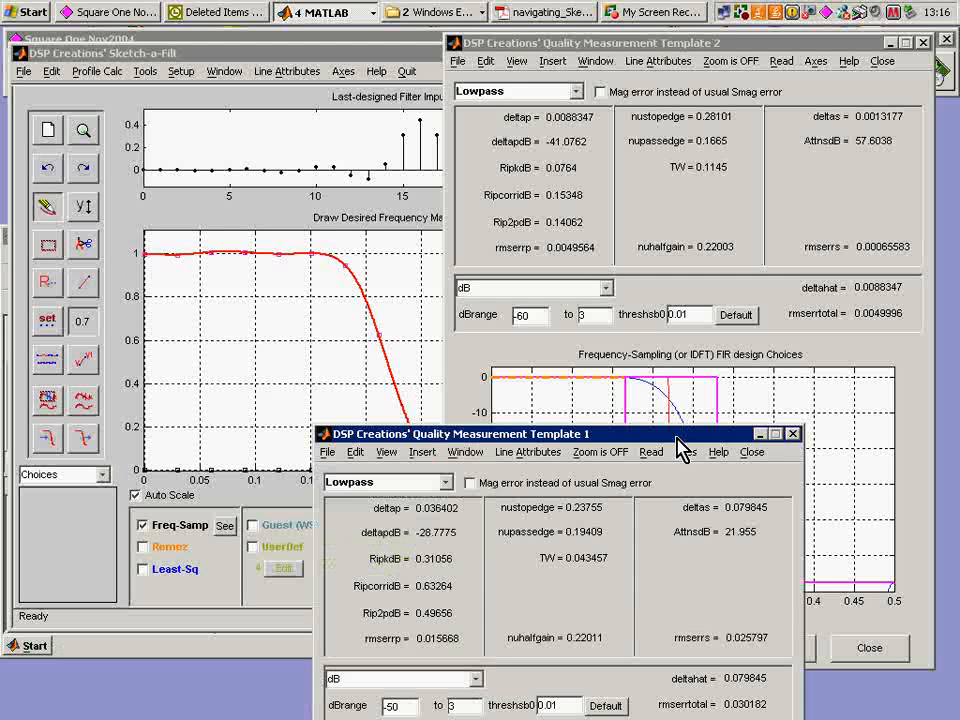
{"action": "left_click", "coordinate": [793, 437]}
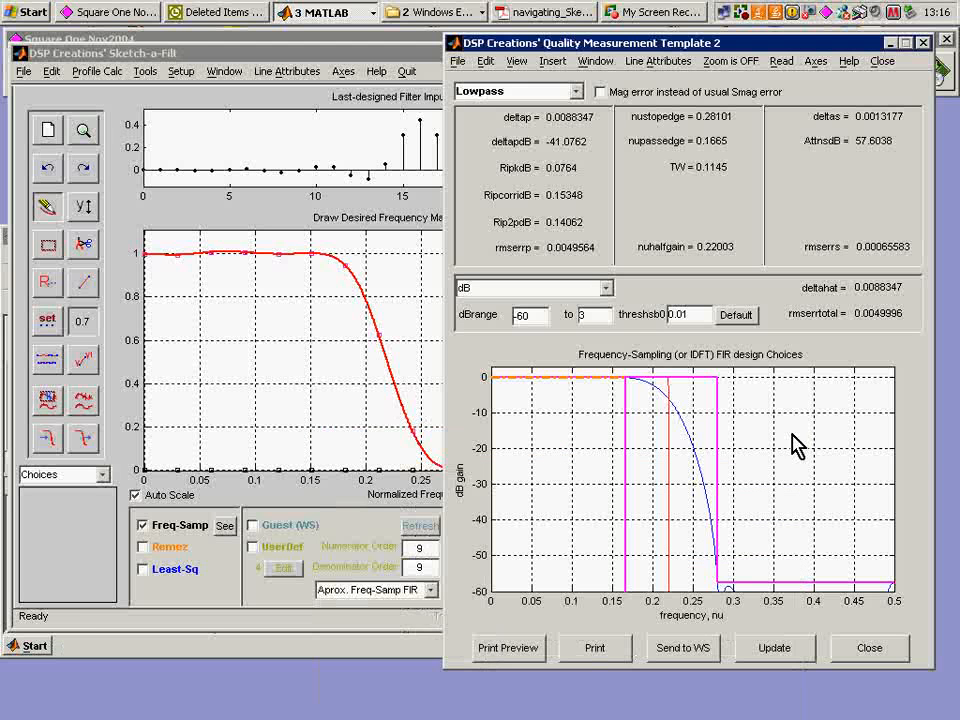
{"action": "left_click", "coordinate": [924, 43]}
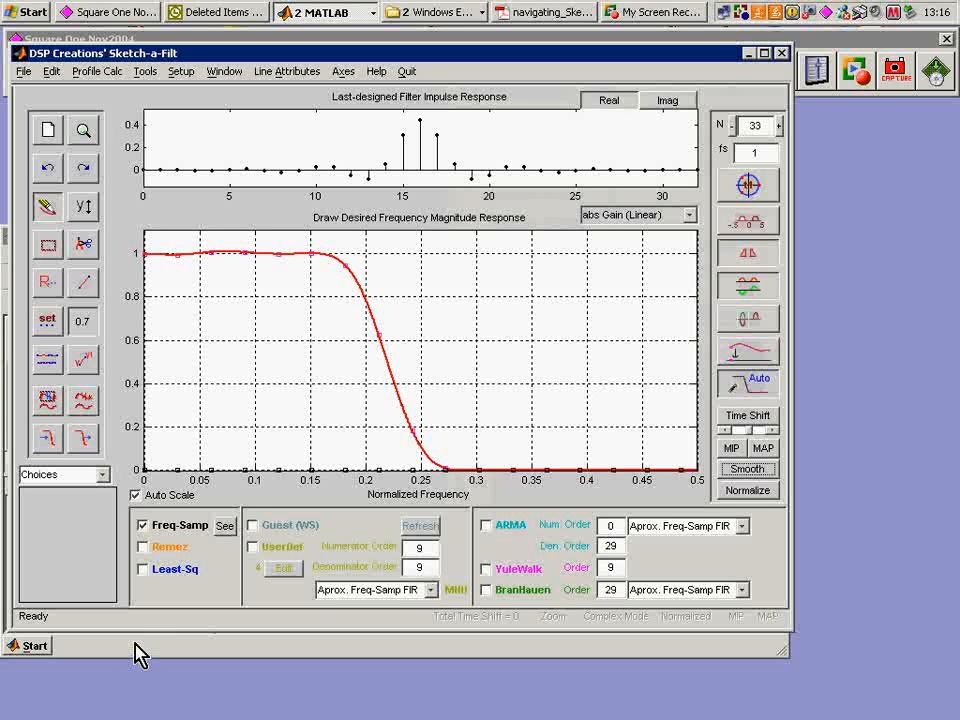
- Open the Target Profile Calculator, reposition its window, and store the result of convcirc(A,A) in profile B
{"action": "left_click", "coordinate": [95, 78]}
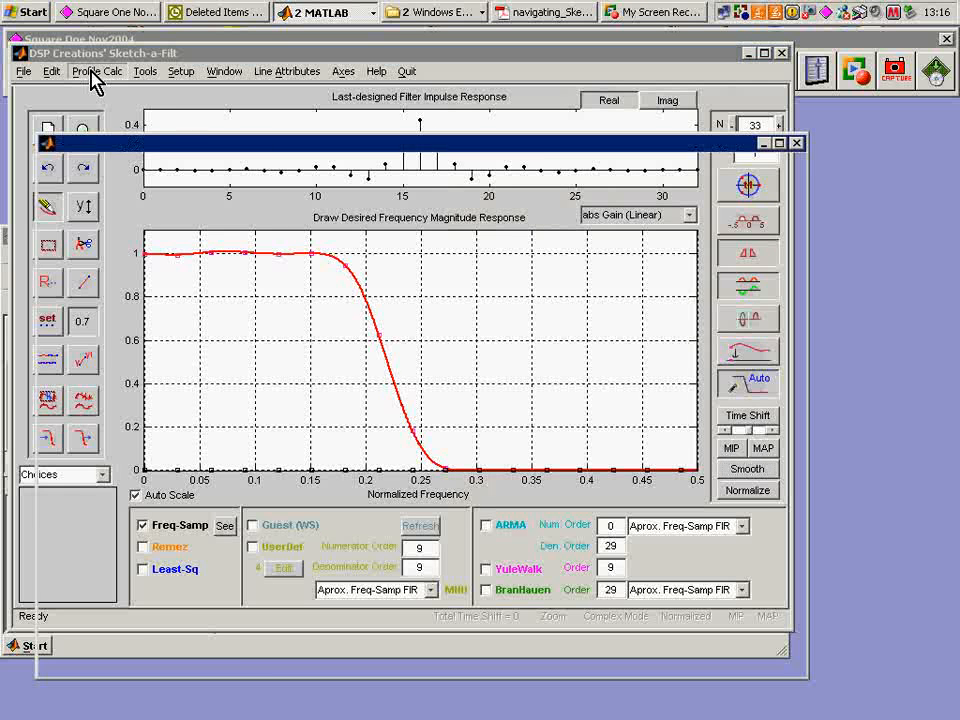
{"action": "left_click_drag", "start_coordinate": [268, 145], "coordinate": [360, 104]}
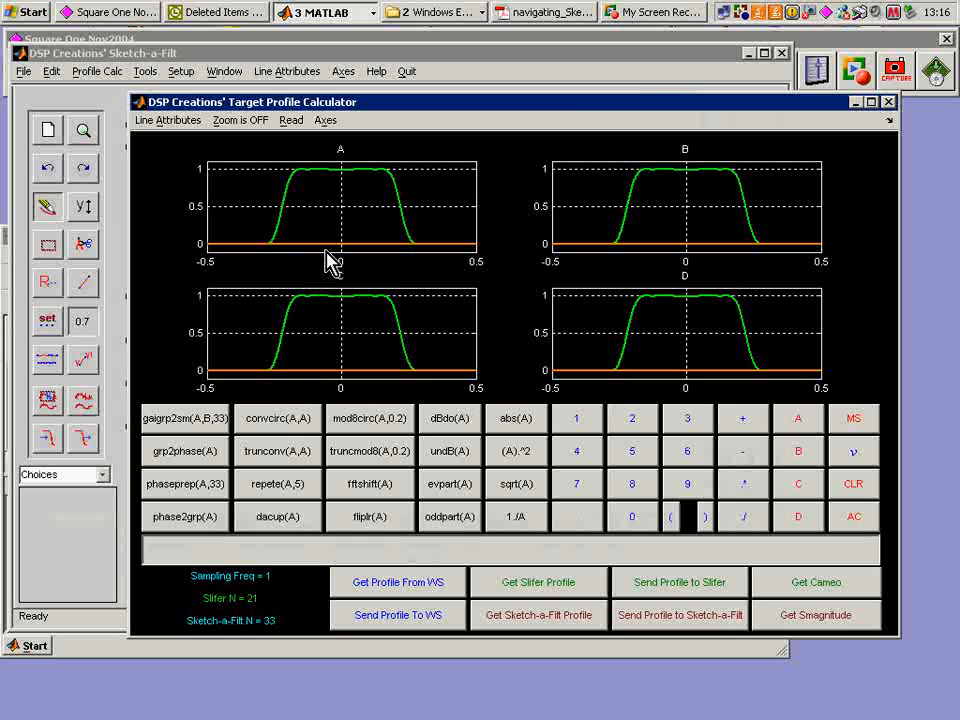
{"action": "left_click", "coordinate": [277, 421]}
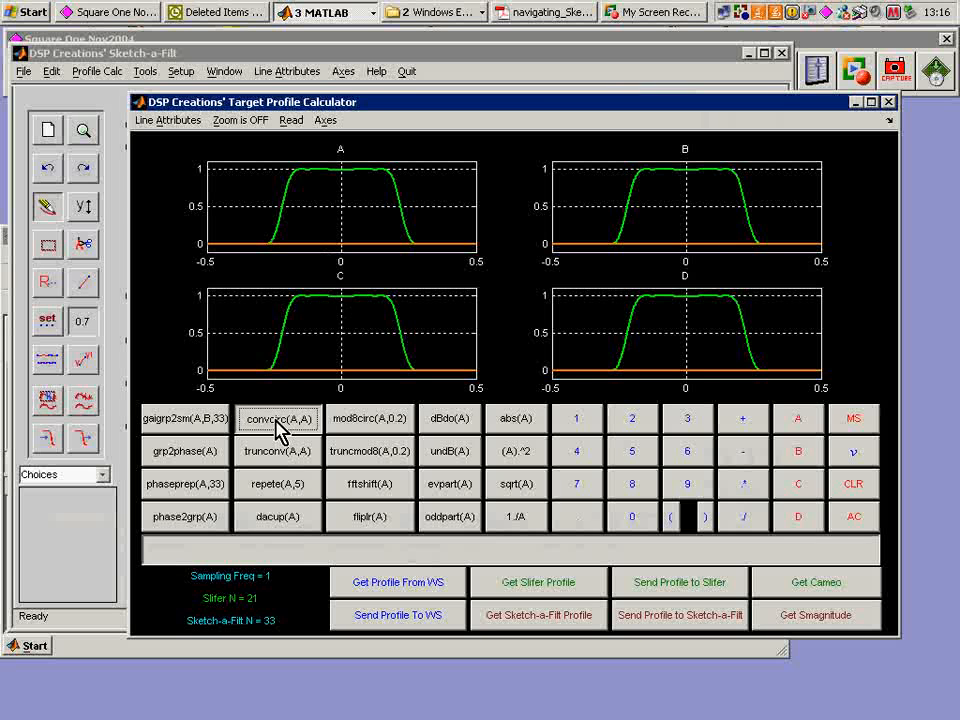
{"action": "left_click", "coordinate": [852, 420]}
{"action": "left_click", "coordinate": [806, 455]}
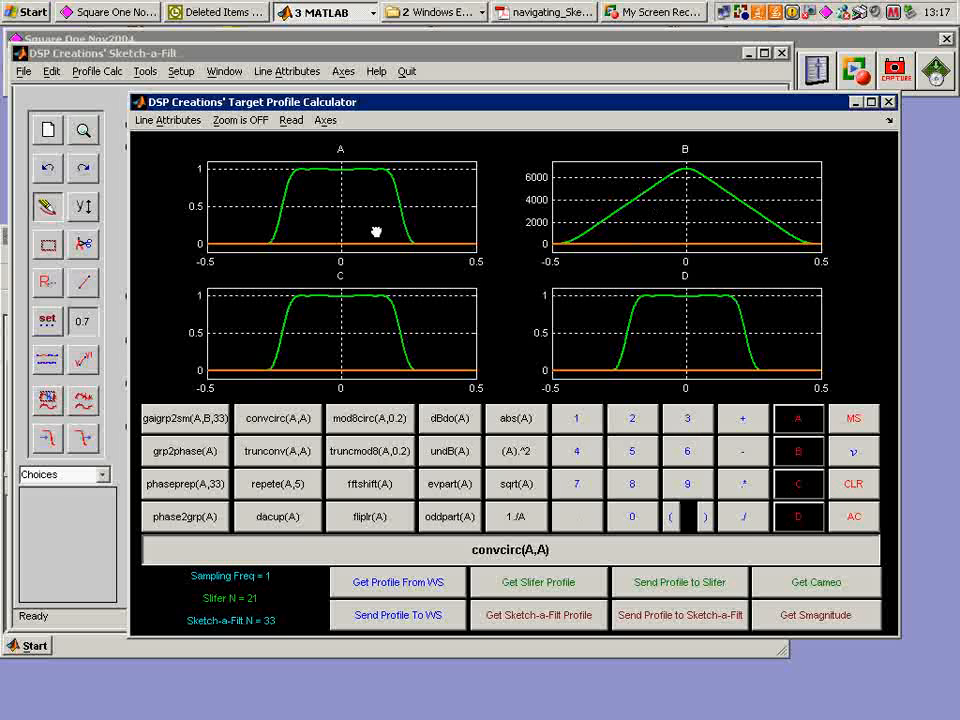
- Copy profile B into profile A, and store the result of (A).^2 in profile C
{"action": "left_click", "coordinate": [343, 232]}
{"action": "left_click", "coordinate": [855, 518]}
{"action": "left_click", "coordinate": [516, 453]}
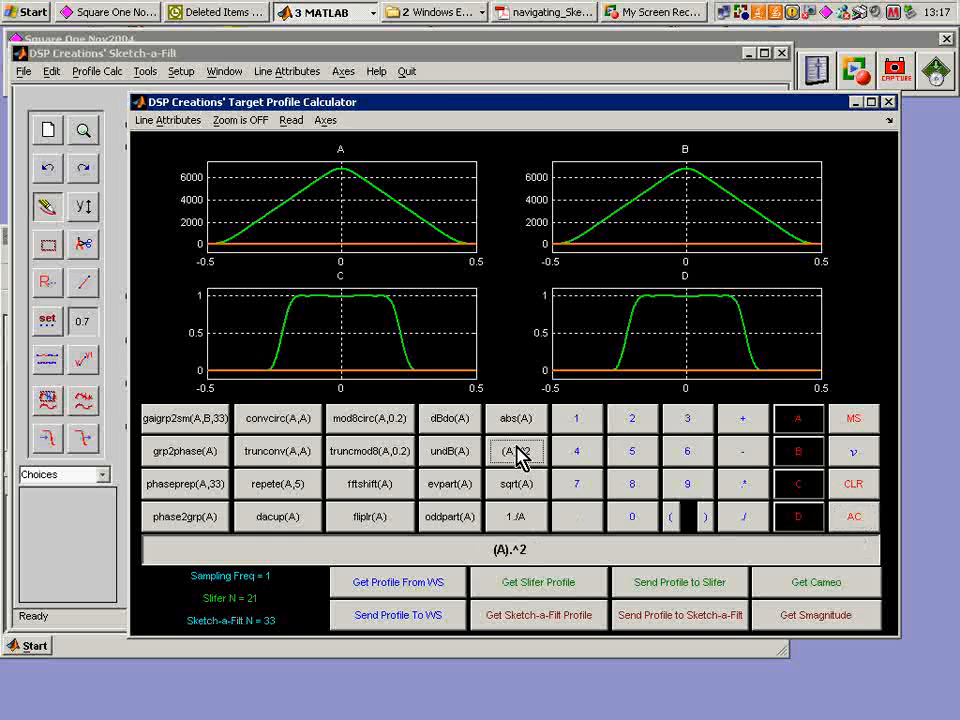
{"action": "left_click", "coordinate": [856, 420]}
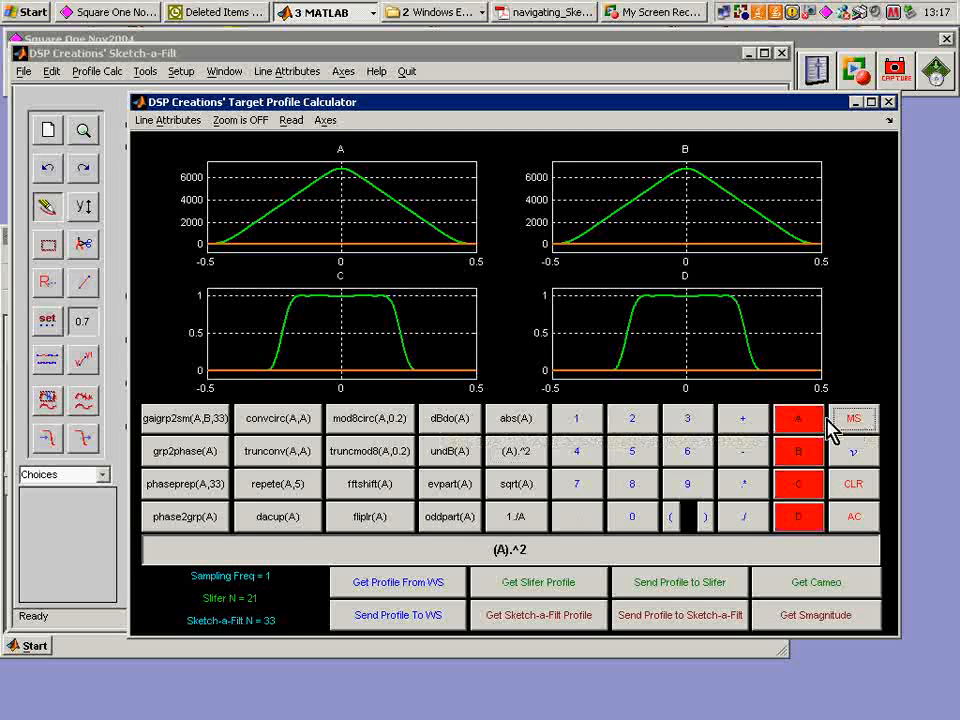
{"action": "left_click", "coordinate": [811, 490]}
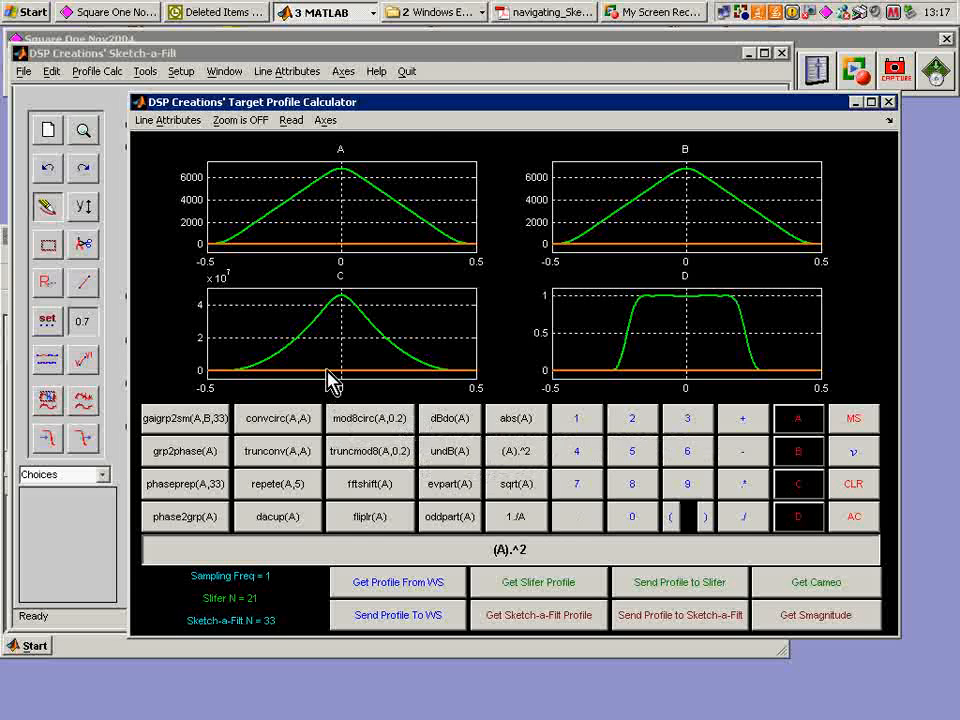
- Send profile C to Sketch-a-Filt and redraw it with symmetry on between normalized frequencies of about 0.1 and 0.2
{"action": "left_click", "coordinate": [654, 624]}
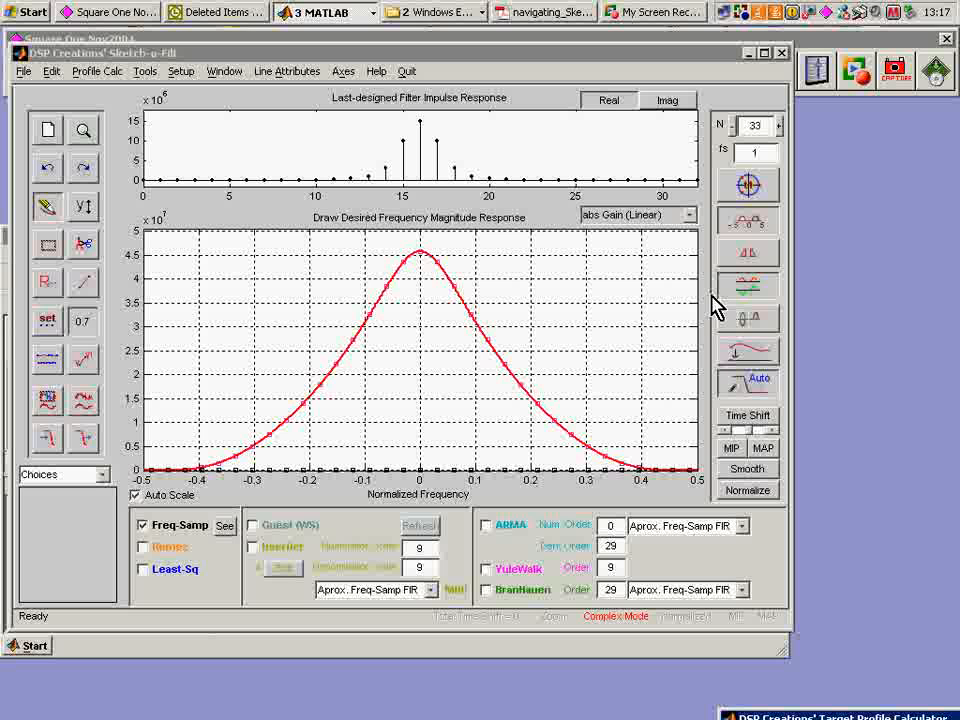
{"action": "left_click", "coordinate": [743, 256]}
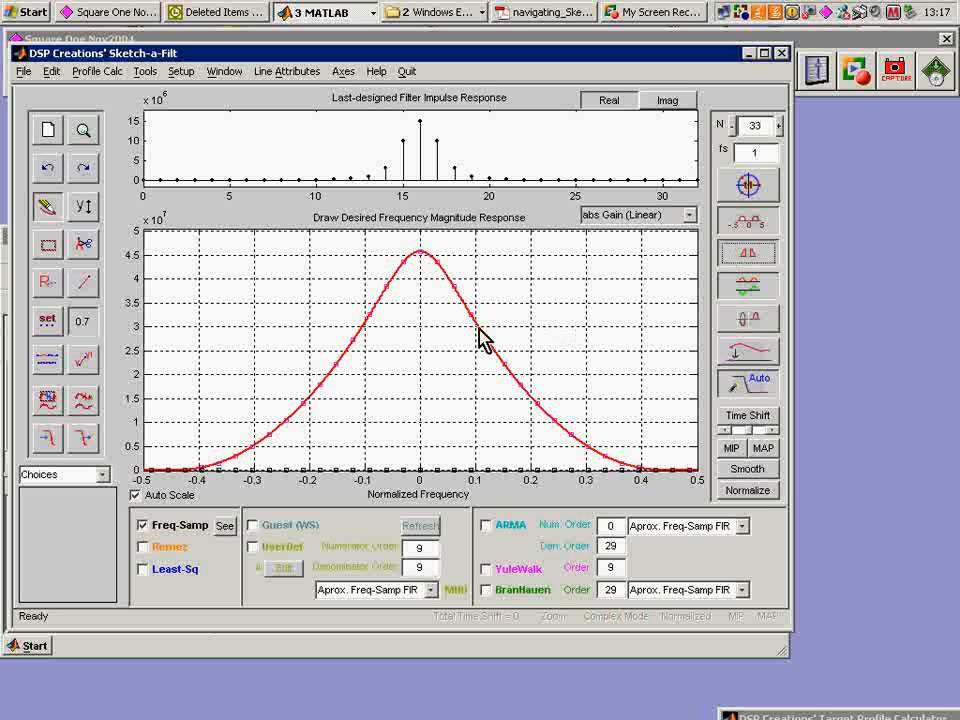
{"action": "left_click_drag", "start_coordinate": [480, 335], "coordinate": [536, 317]}
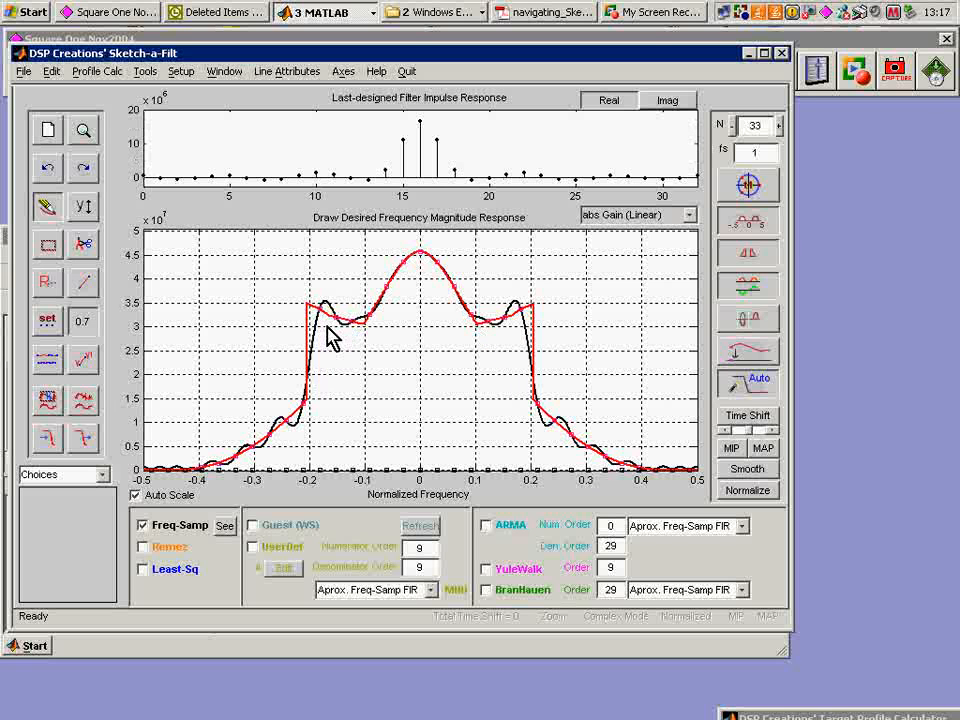
- Redraw the response with symmetry off from about 0.17 to 0.36, and inspect the imaginary and real impulse responses
{"action": "left_click", "coordinate": [754, 255]}
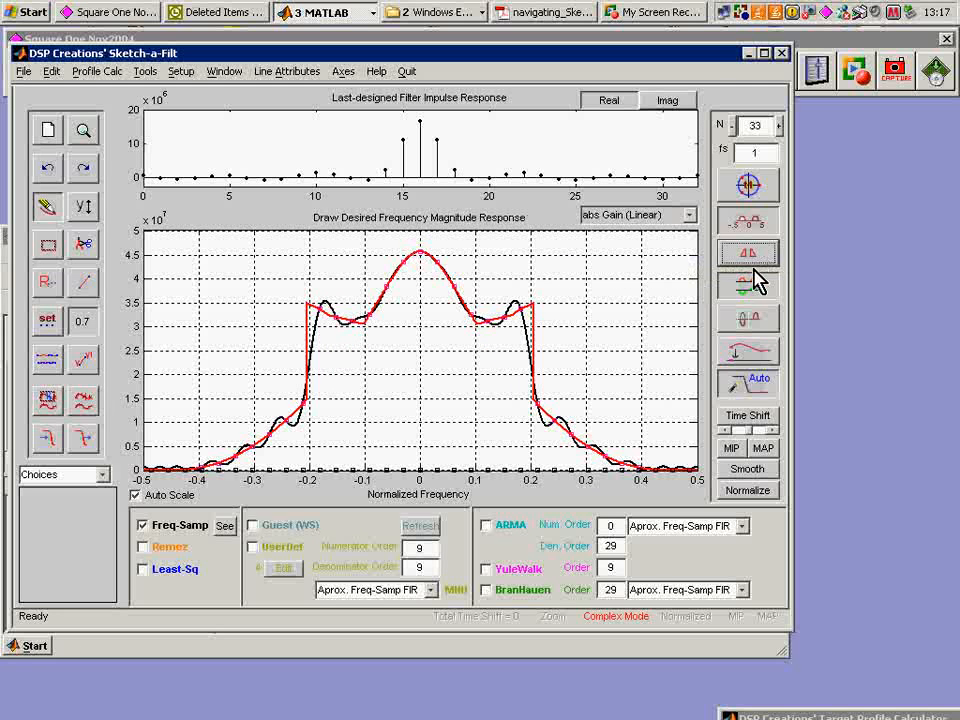
{"action": "mouse_move", "coordinate": [514, 326]}
{"action": "left_mouse_down"}
{"action": "mouse_move", "coordinate": [534, 368]}
{"action": "mouse_move", "coordinate": [621, 358]}
{"action": "left_mouse_up"}
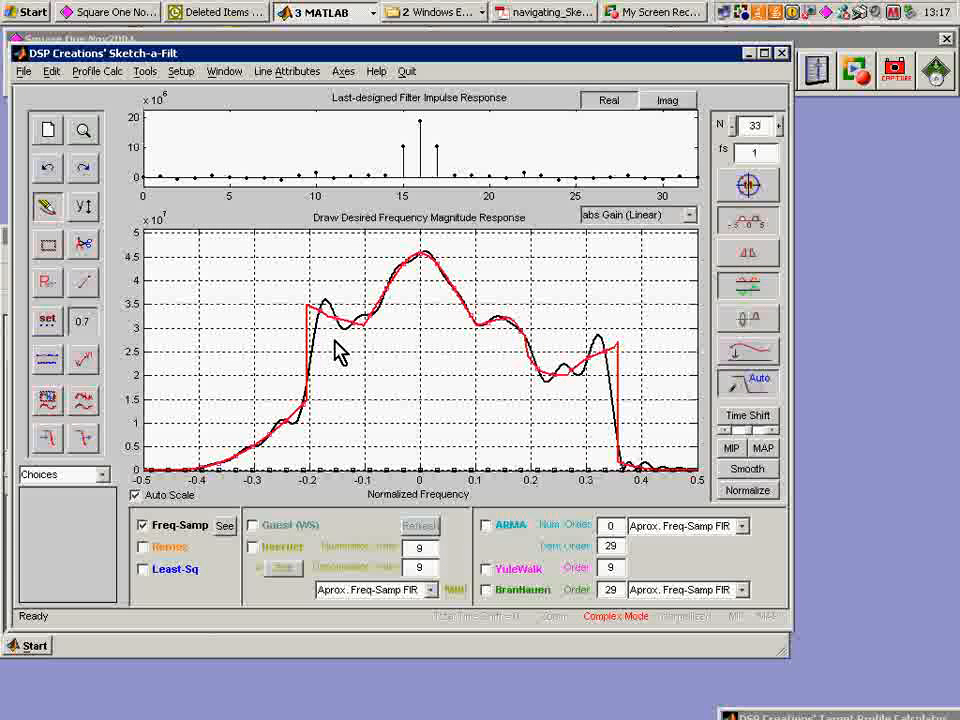
{"action": "left_click", "coordinate": [665, 101]}
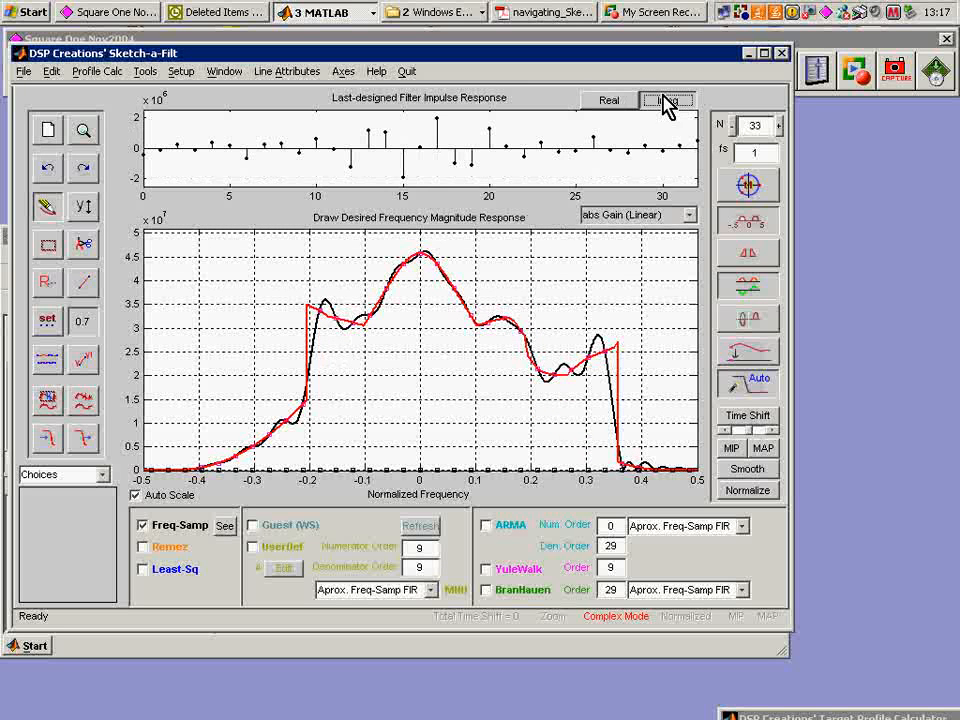
{"action": "left_click", "coordinate": [609, 101]}
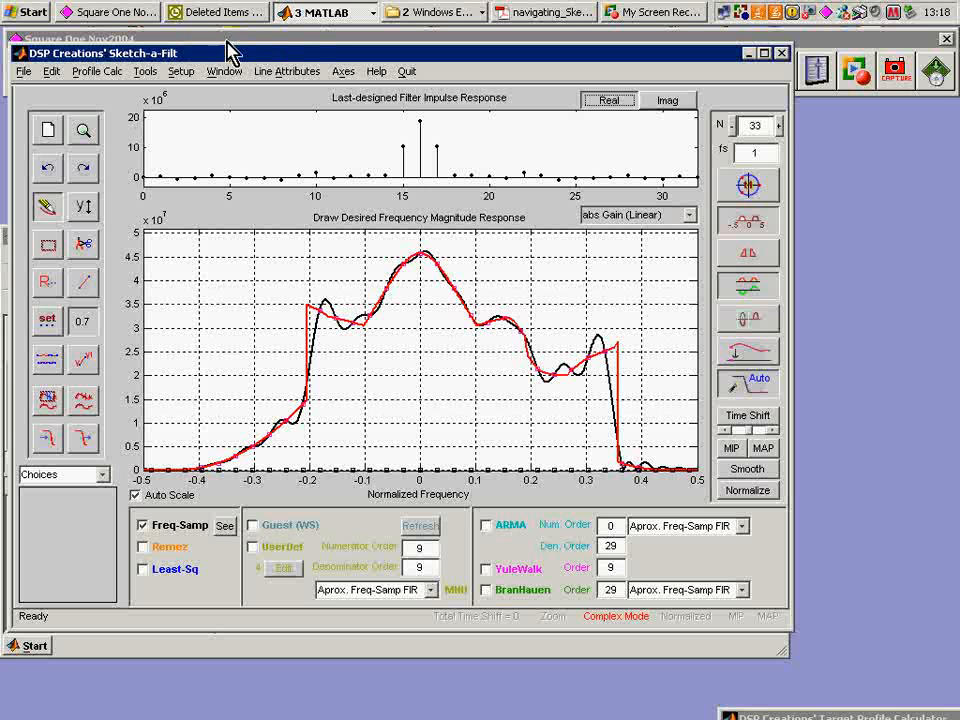
- Selectively bold the desired response line and unbold it again
{"action": "left_click", "coordinate": [288, 76]}
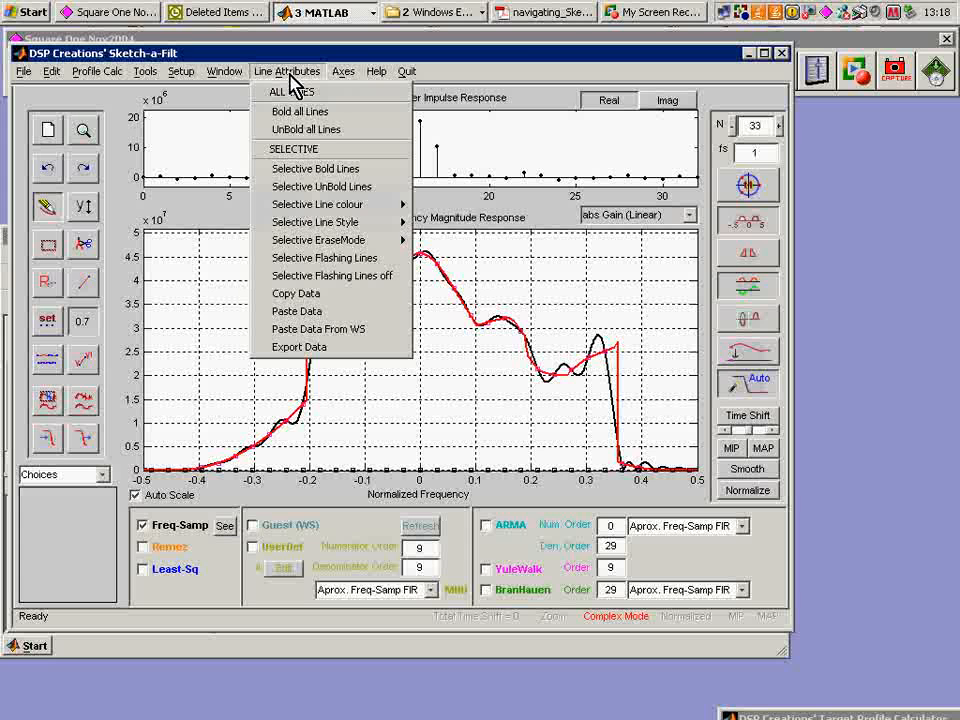
{"action": "left_click", "coordinate": [345, 172]}
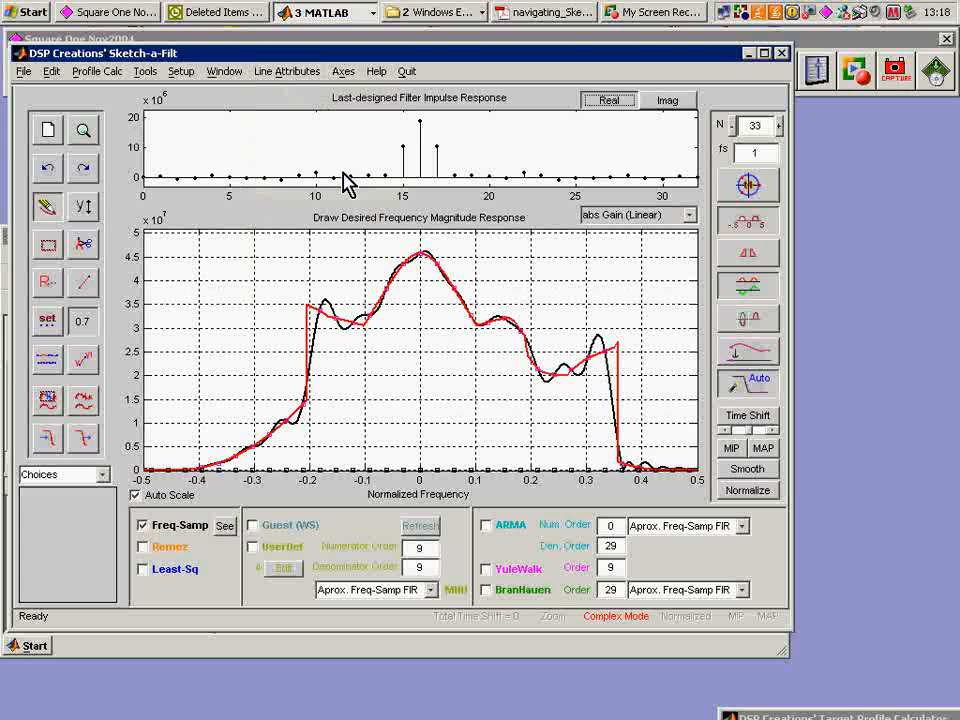
{"action": "left_click", "coordinate": [396, 284]}
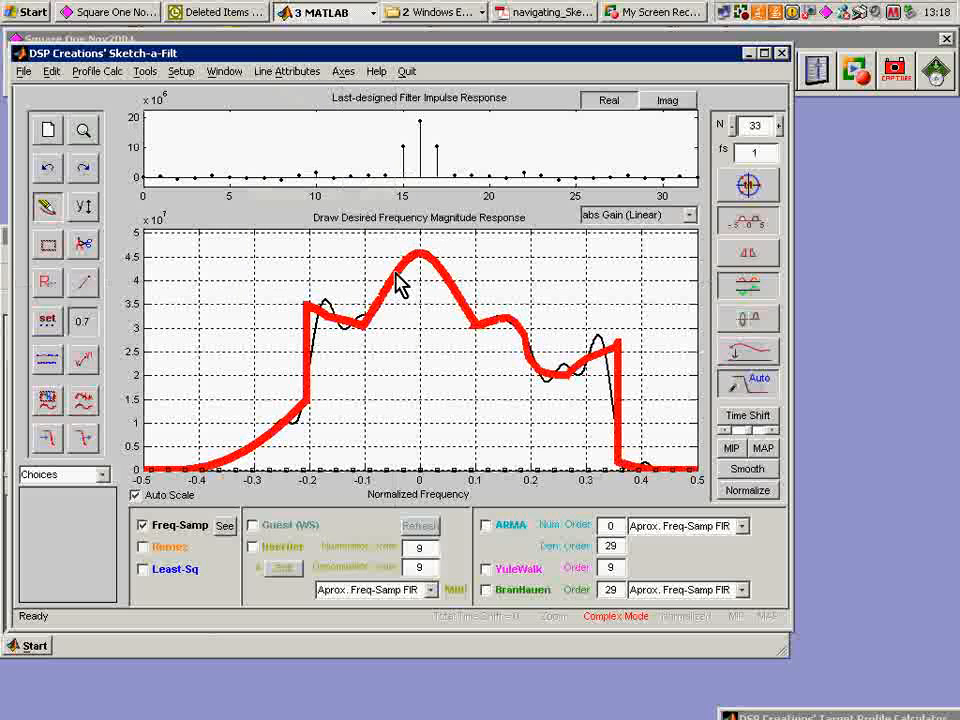
{"action": "left_click", "coordinate": [310, 73]}
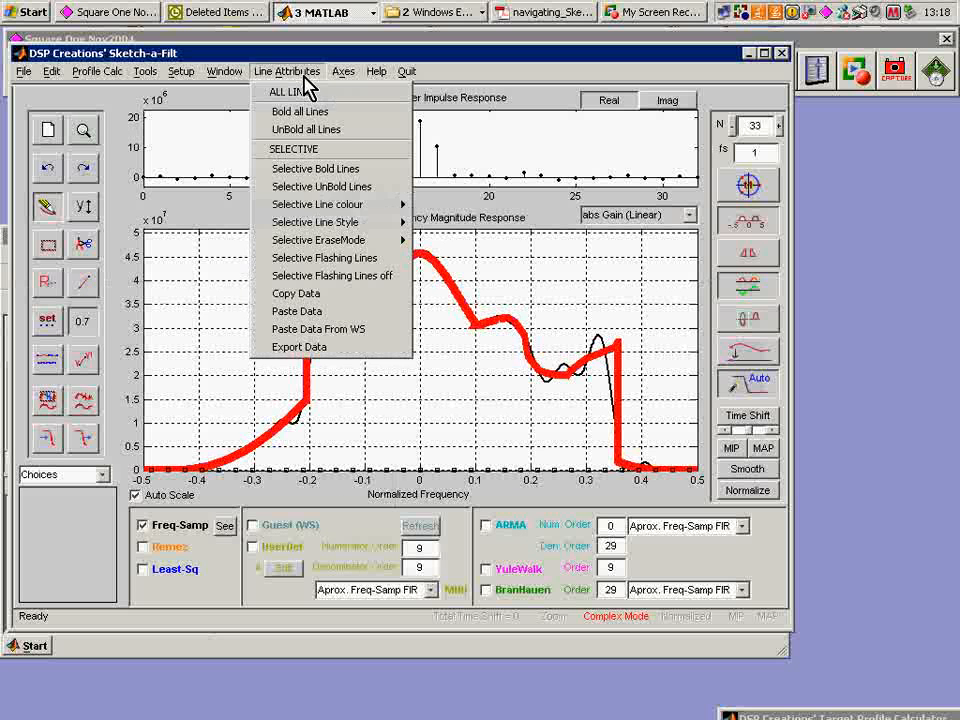
{"action": "left_click", "coordinate": [322, 186]}
{"action": "left_click", "coordinate": [403, 270]}
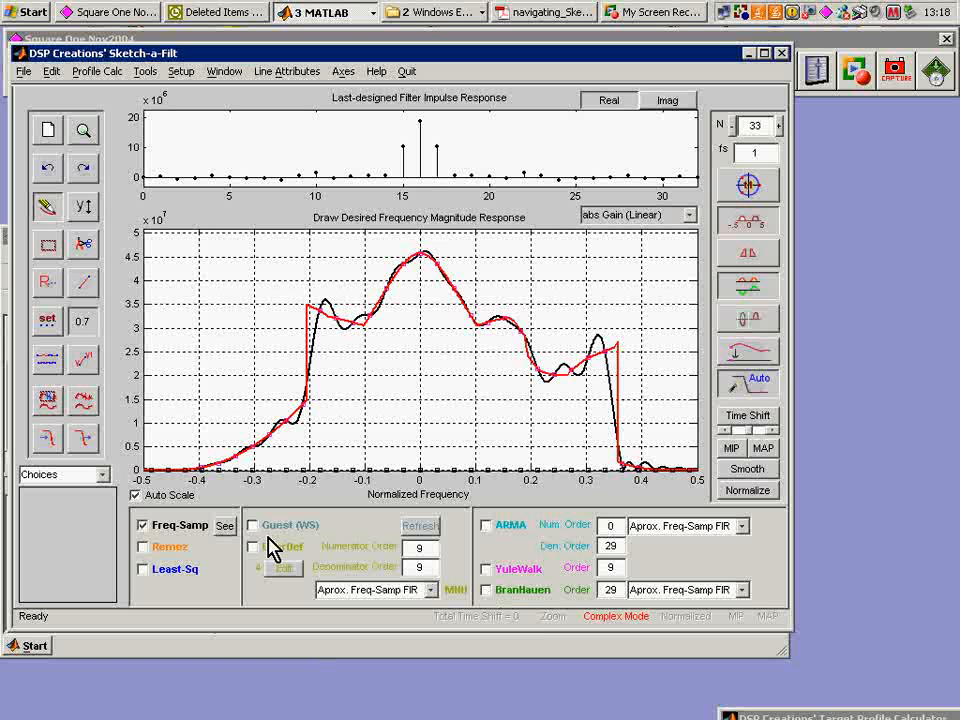
- Clear the sketch and load guest filter example 6, batman4ever: an IIR mask shape, from guest.m
{"action": "left_click", "coordinate": [47, 131]}
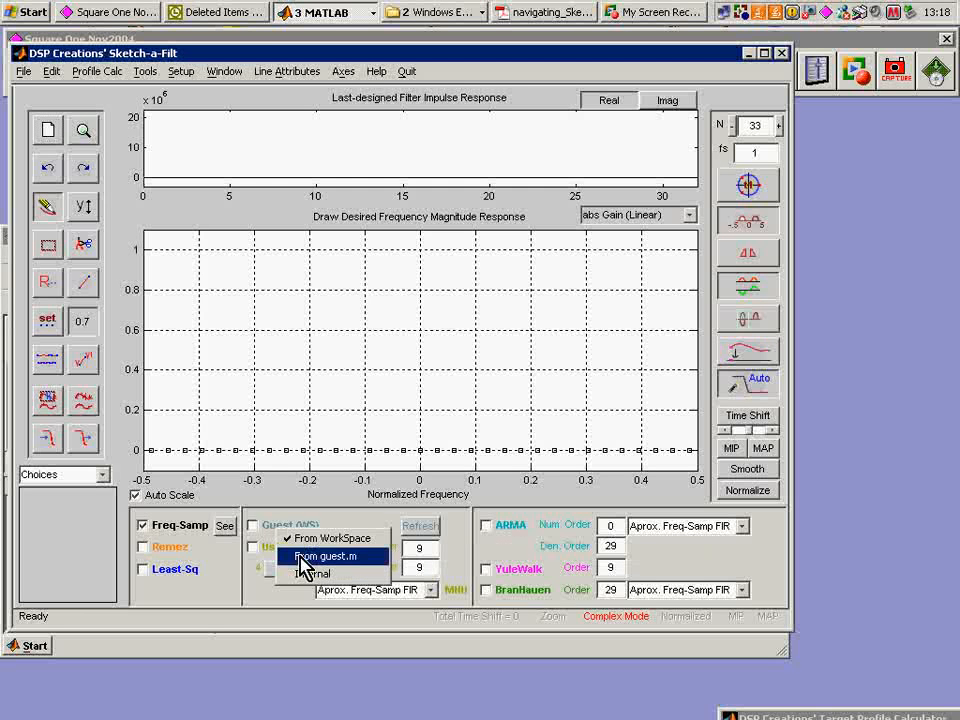
{"action": "left_click", "coordinate": [287, 555]}
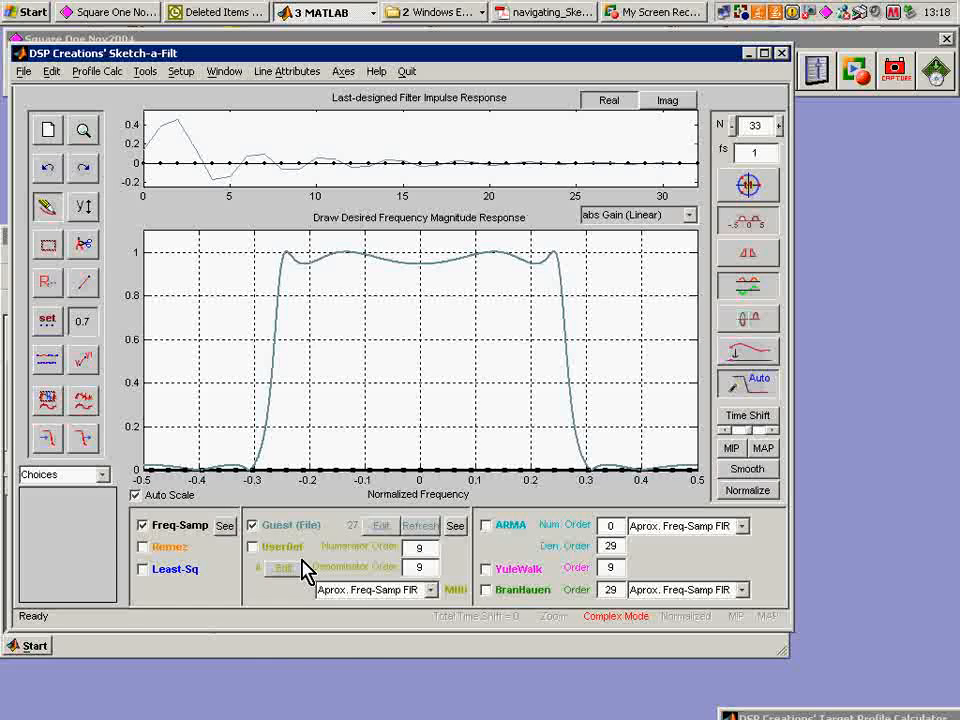
{"action": "left_click", "coordinate": [382, 530]}
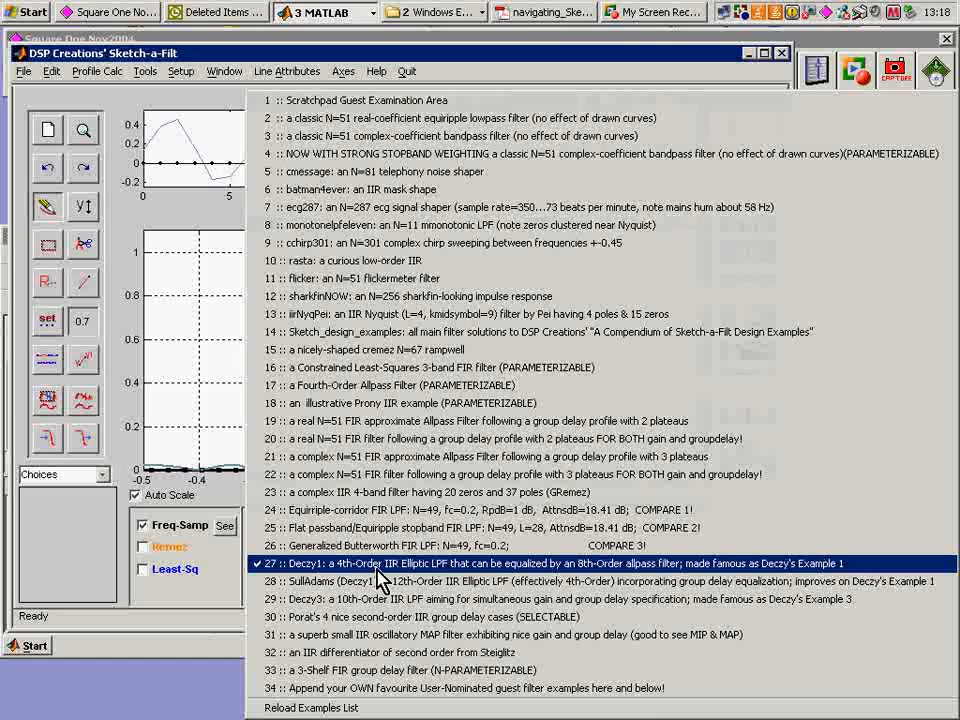
{"action": "left_click", "coordinate": [353, 189]}
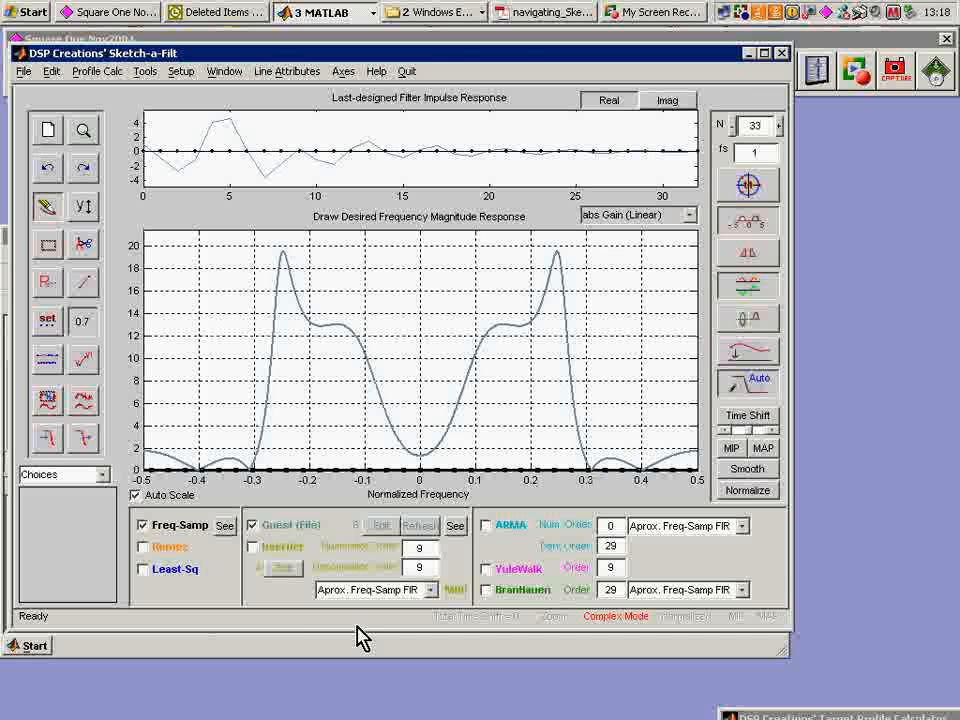
- Examine the guest filter's impulse response, gain and pole-zero plots, and close the figure
{"action": "left_click", "coordinate": [458, 528]}
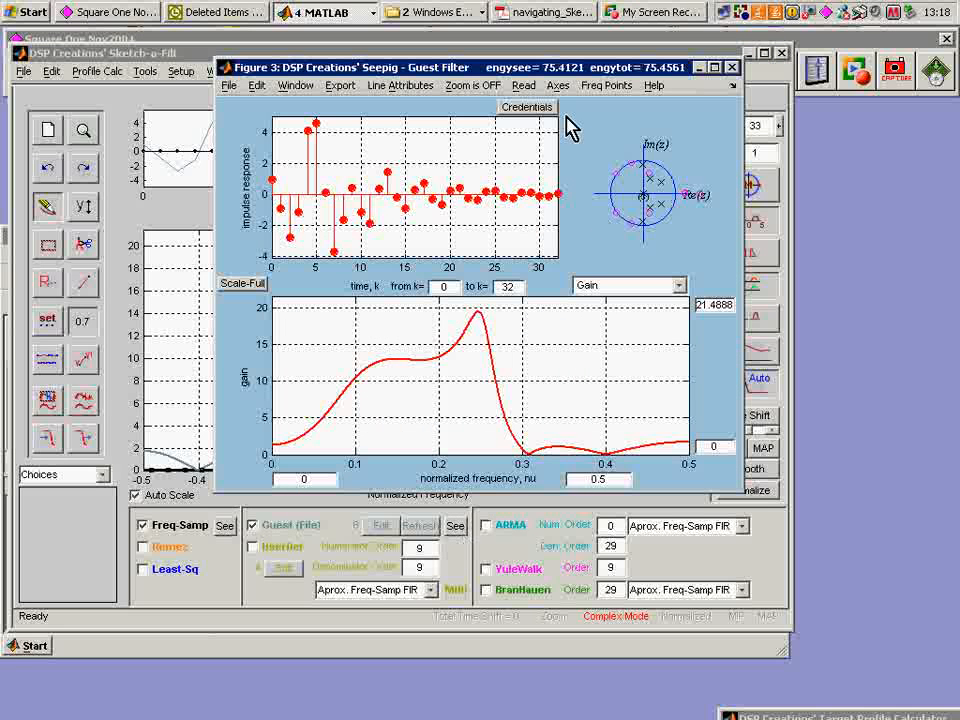
{"action": "left_click", "coordinate": [735, 70]}
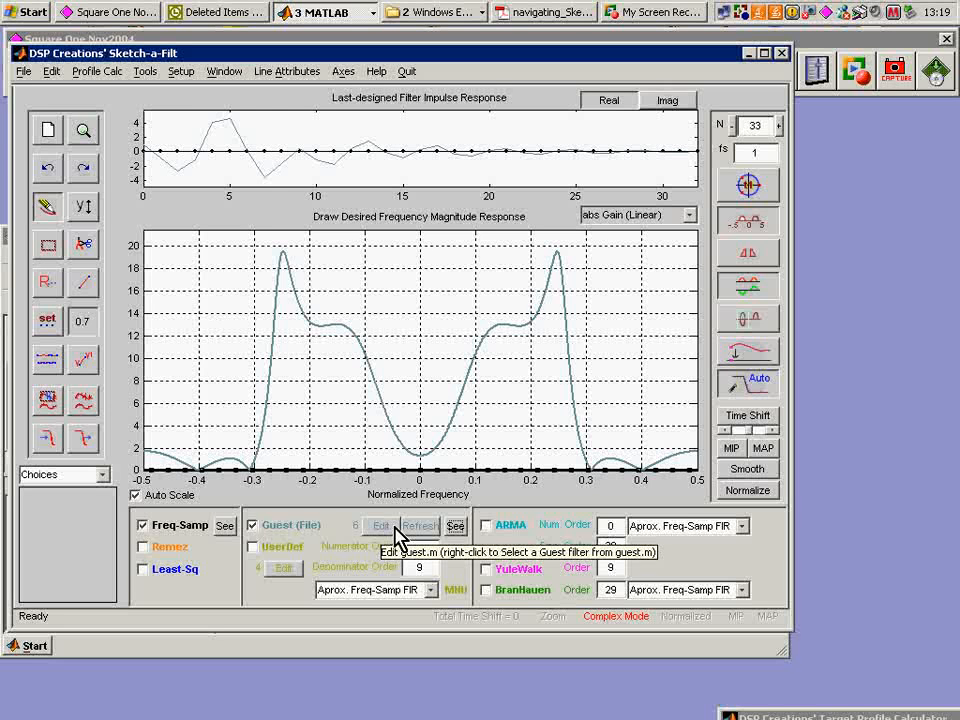
- Turn off the guest filter and design a low-pass filter with user-defined algorithm 23, CLASSIC Chebyshev Type2 IIRs
{"action": "left_click", "coordinate": [253, 527]}
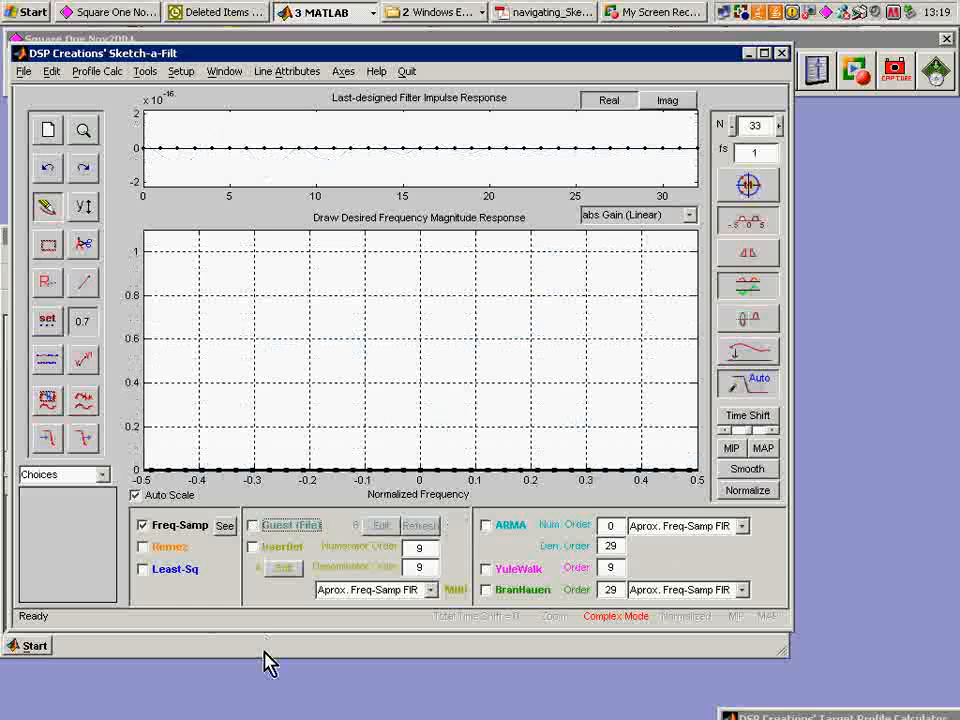
{"action": "right_click", "coordinate": [283, 578]}
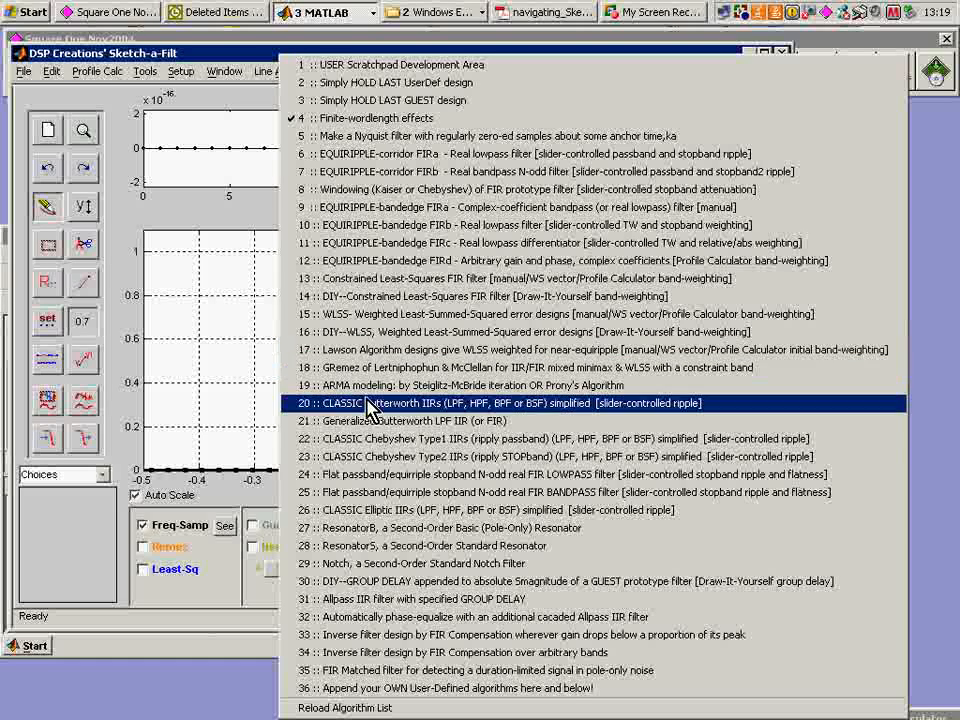
{"action": "left_click", "coordinate": [388, 470]}
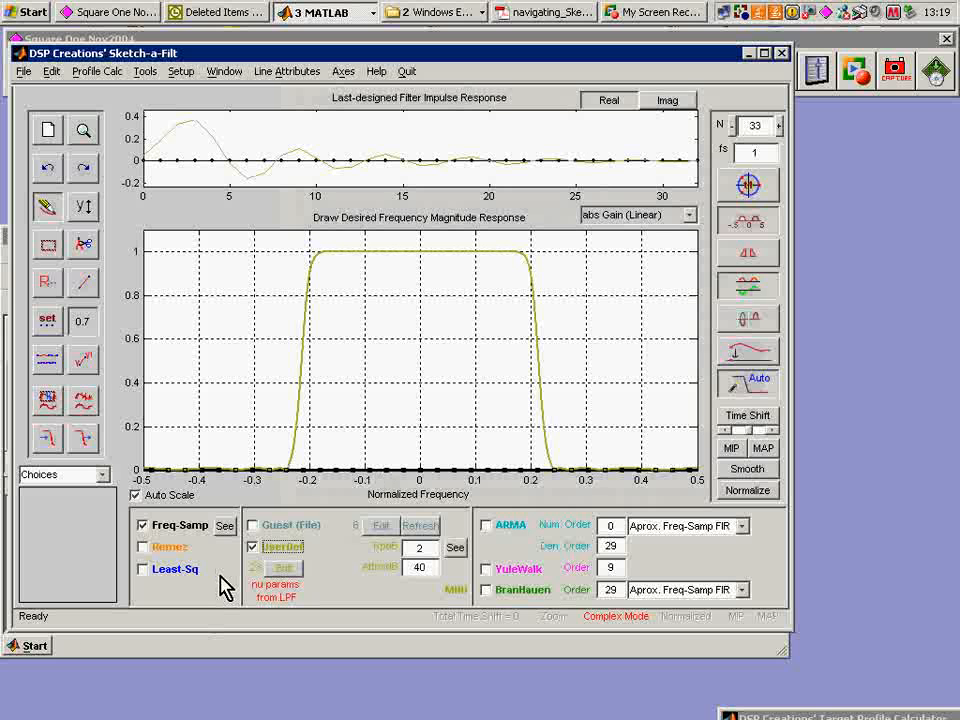
- Display the magnitude response as dB Gain and turn off the Freq-Samp design
{"action": "left_click", "coordinate": [689, 215]}
{"action": "left_click", "coordinate": [688, 226]}
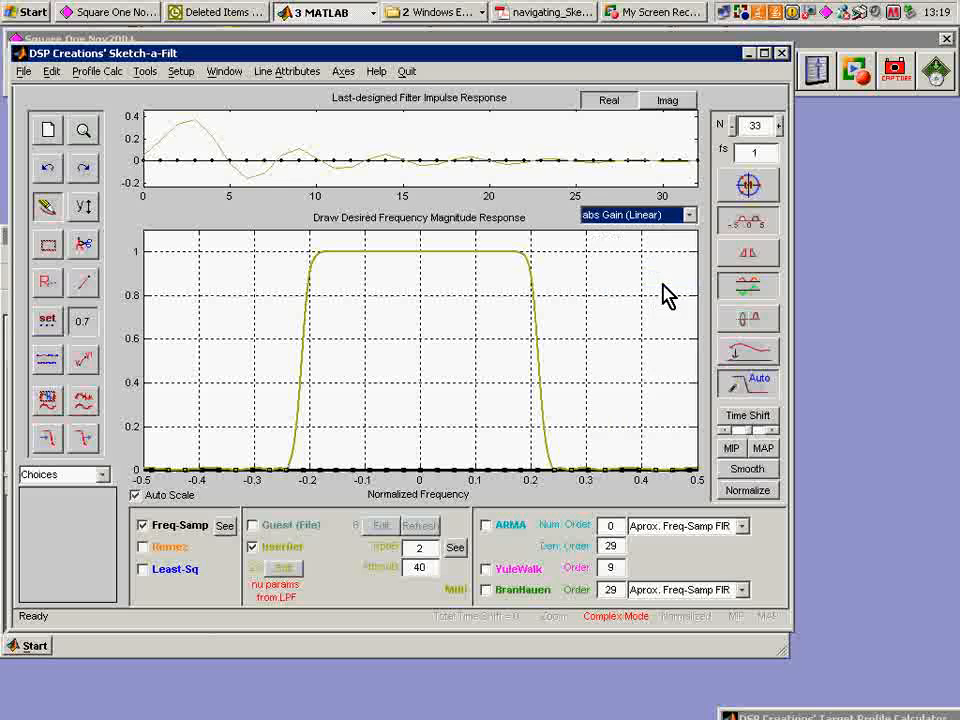
{"action": "left_click", "coordinate": [686, 217]}
{"action": "left_click", "coordinate": [654, 280]}
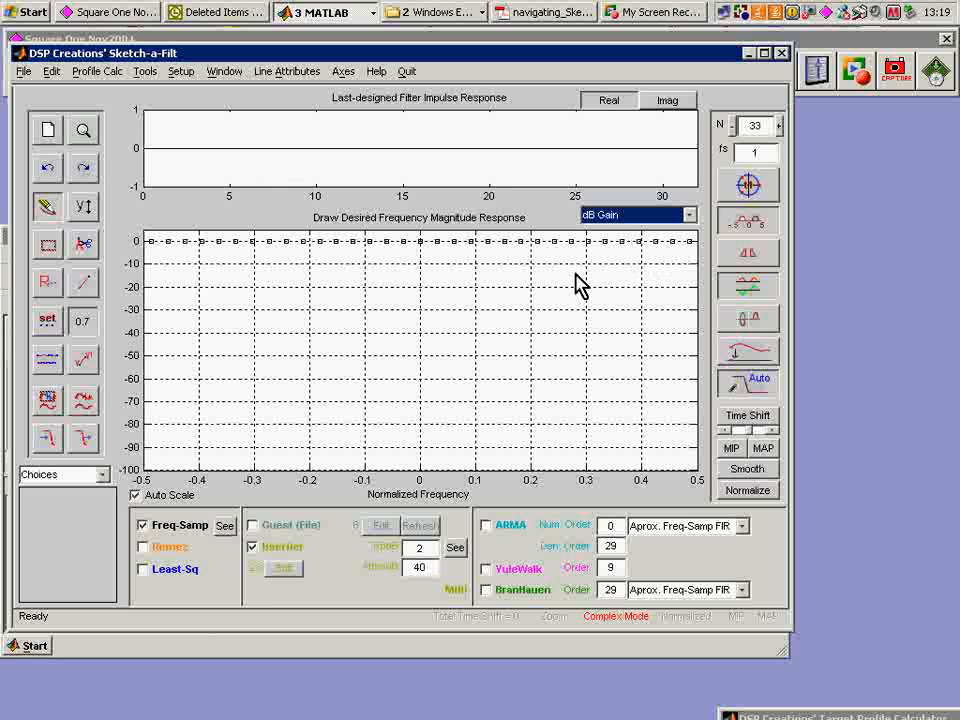
{"action": "left_click", "coordinate": [143, 525]}
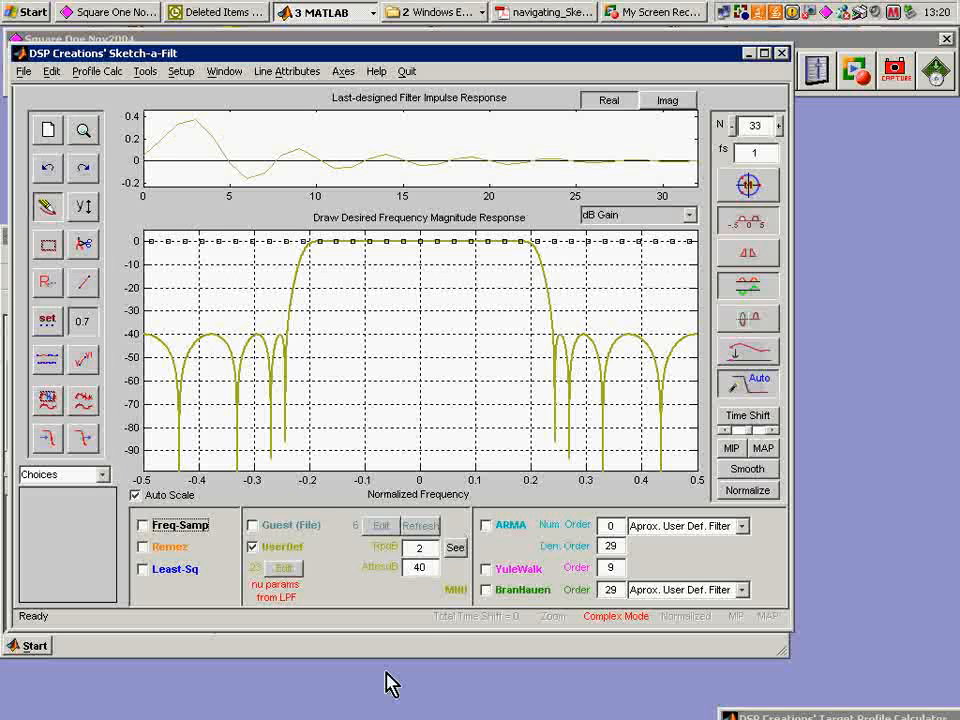
- Set the user-defined filter's stopband attenuation to 40.8 dB with the Sketch Slider and close the slider window
{"action": "right_click", "coordinate": [427, 571]}
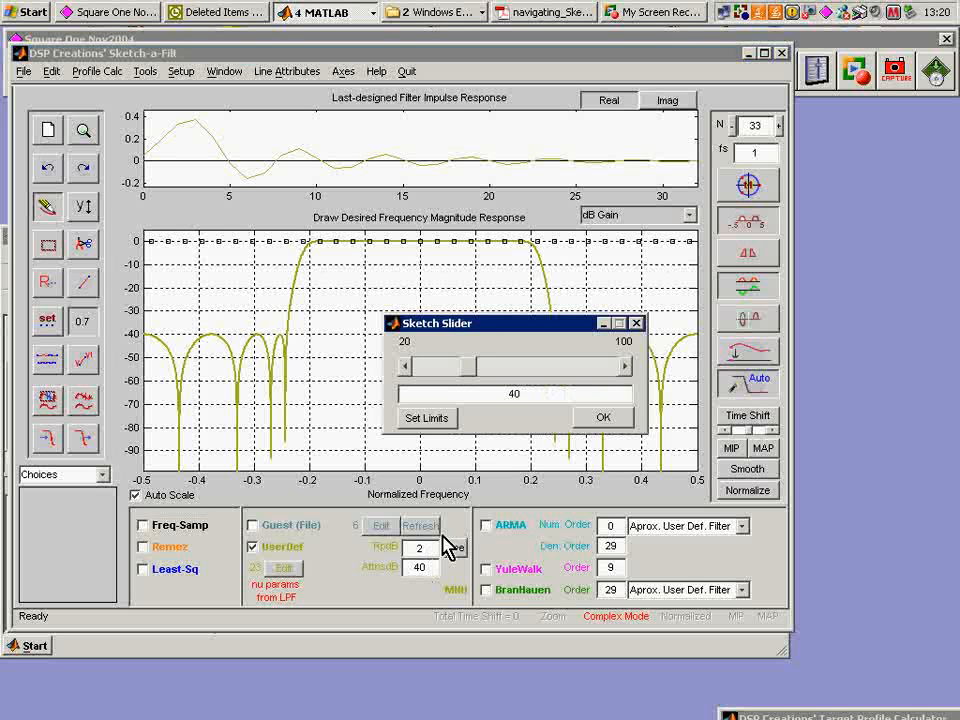
{"action": "mouse_move", "coordinate": [480, 328]}
{"action": "left_mouse_down"}
{"action": "mouse_move", "coordinate": [175, 522]}
{"action": "mouse_move", "coordinate": [198, 522]}
{"action": "mouse_move", "coordinate": [214, 561]}
{"action": "mouse_move", "coordinate": [255, 562]}
{"action": "mouse_move", "coordinate": [191, 566]}
{"action": "left_mouse_up"}
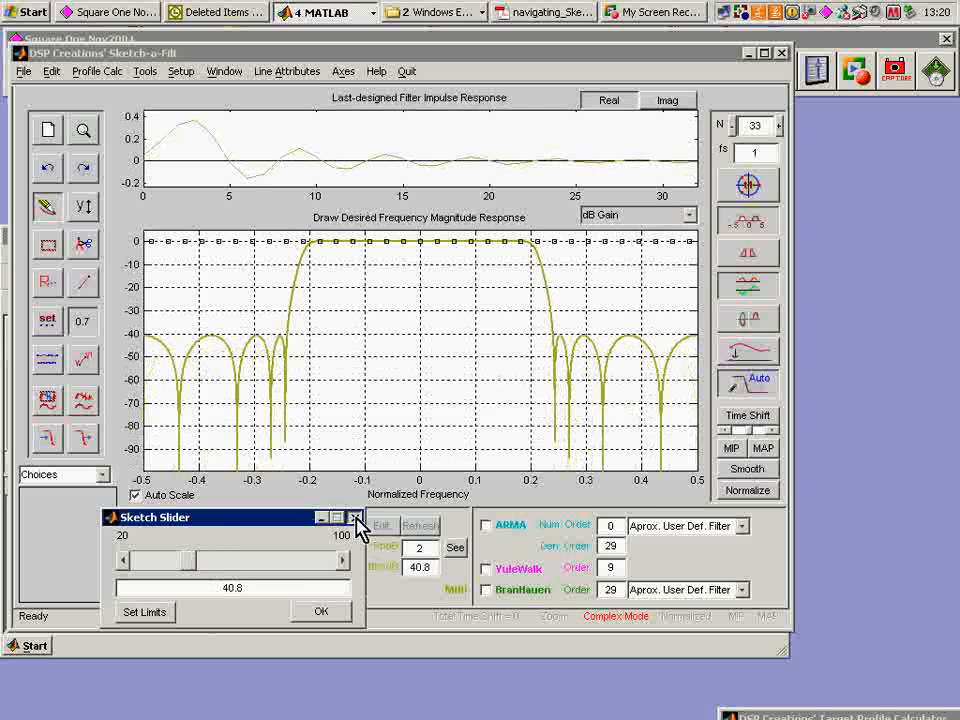
{"action": "left_click", "coordinate": [354, 518]}
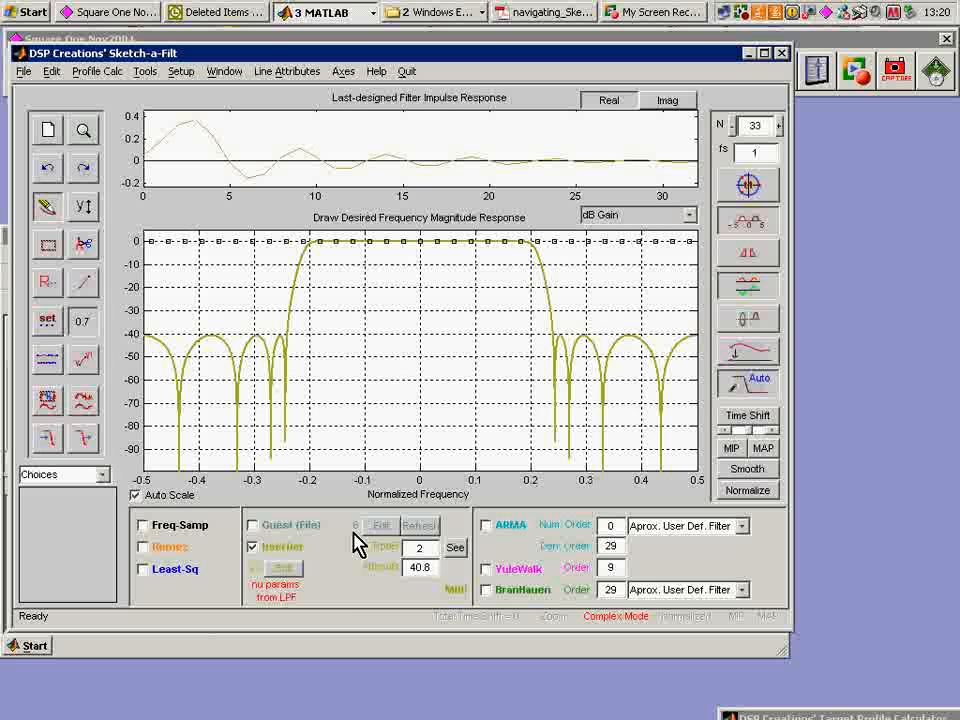
- Review the list of user-defined algorithms, examine the source code of userdef.m, and close the file
{"action": "right_click", "coordinate": [289, 575]}
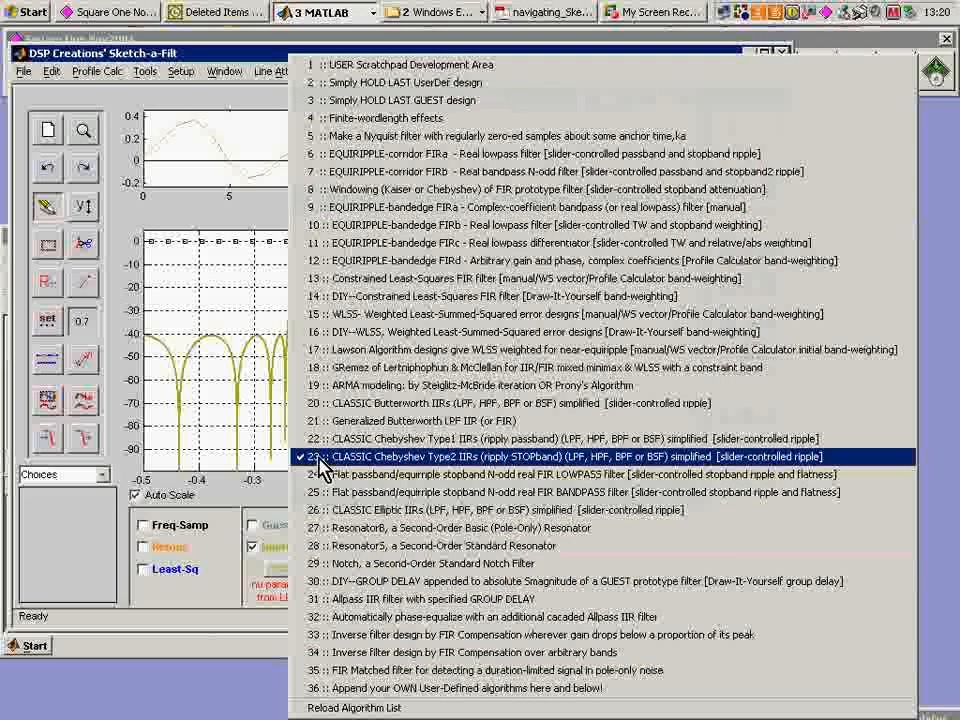
{"action": "left_click", "coordinate": [272, 577]}
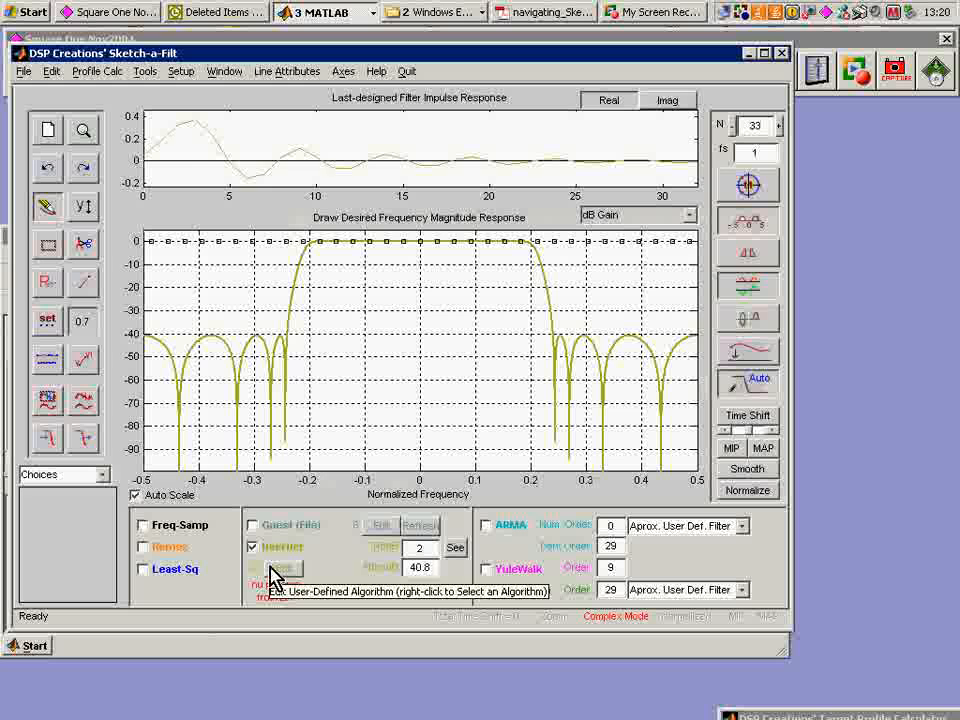
{"action": "left_click", "coordinate": [285, 569]}
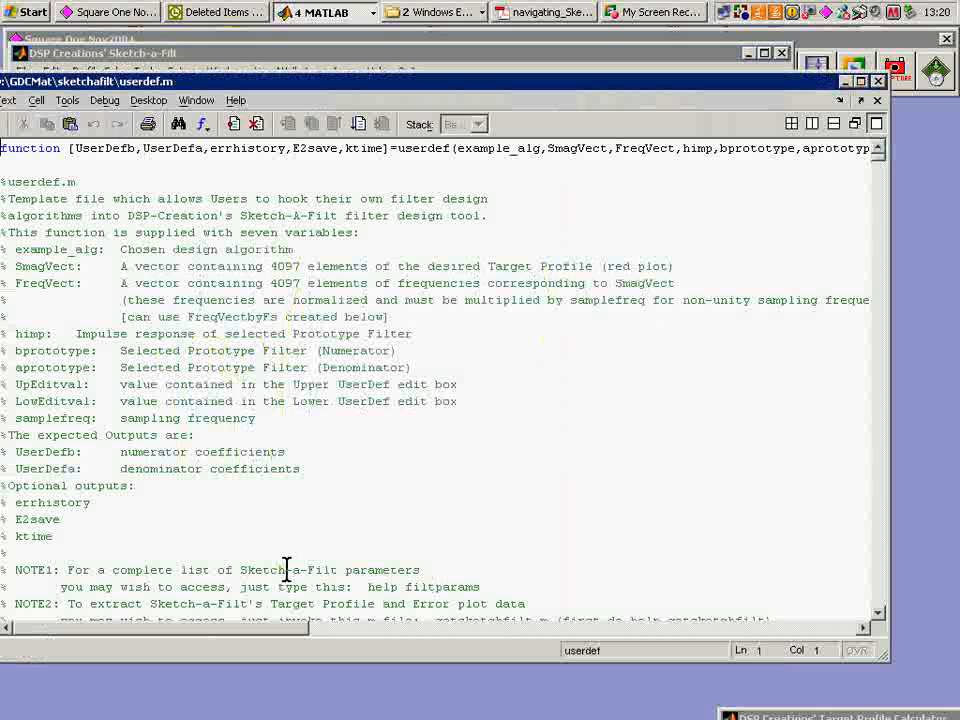
{"action": "left_click", "coordinate": [877, 181]}
{"action": "left_click_drag", "start_coordinate": [877, 181], "coordinate": [874, 288]}
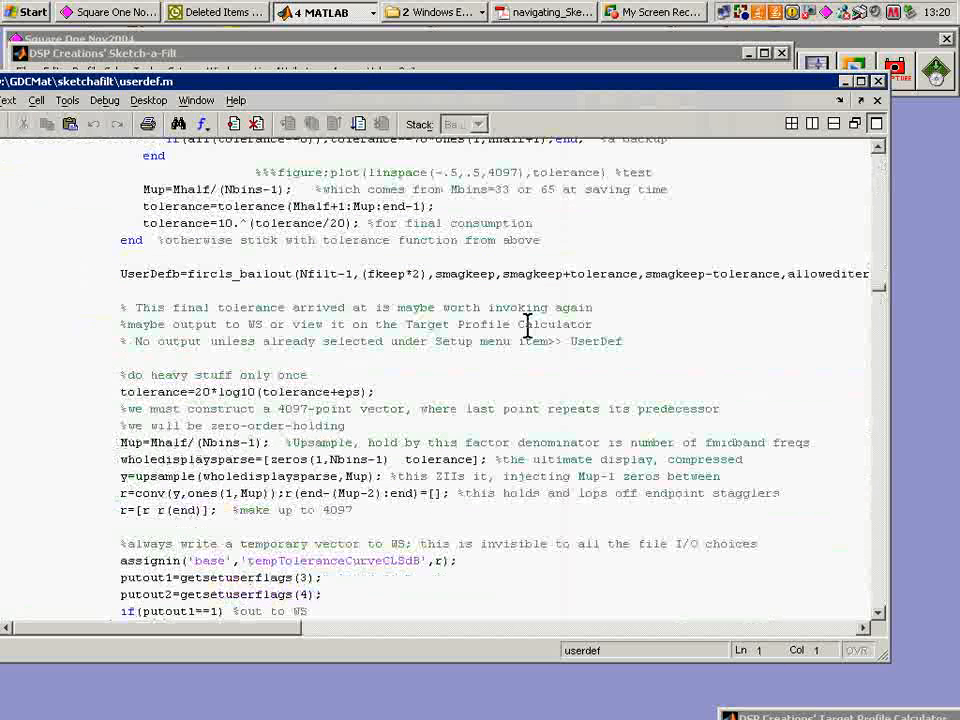
{"action": "left_click", "coordinate": [878, 83]}
- Move the Sketch-a-Filt window fully into view and review its session, import and export options
{"action": "left_click_drag", "start_coordinate": [503, 60], "coordinate": [585, 65]}
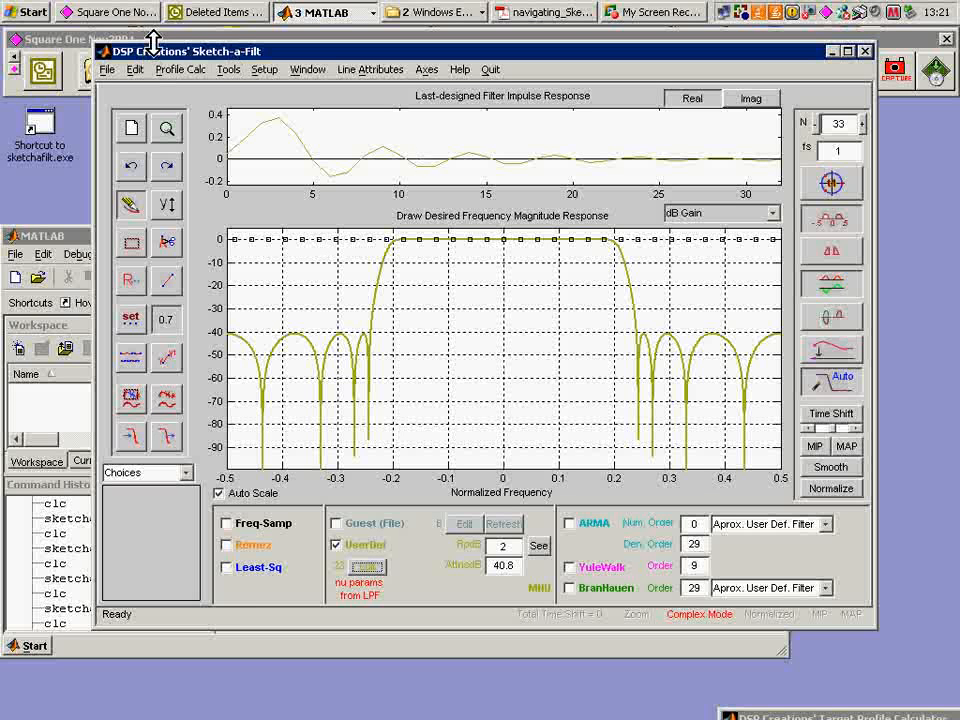
{"action": "left_click", "coordinate": [108, 69]}
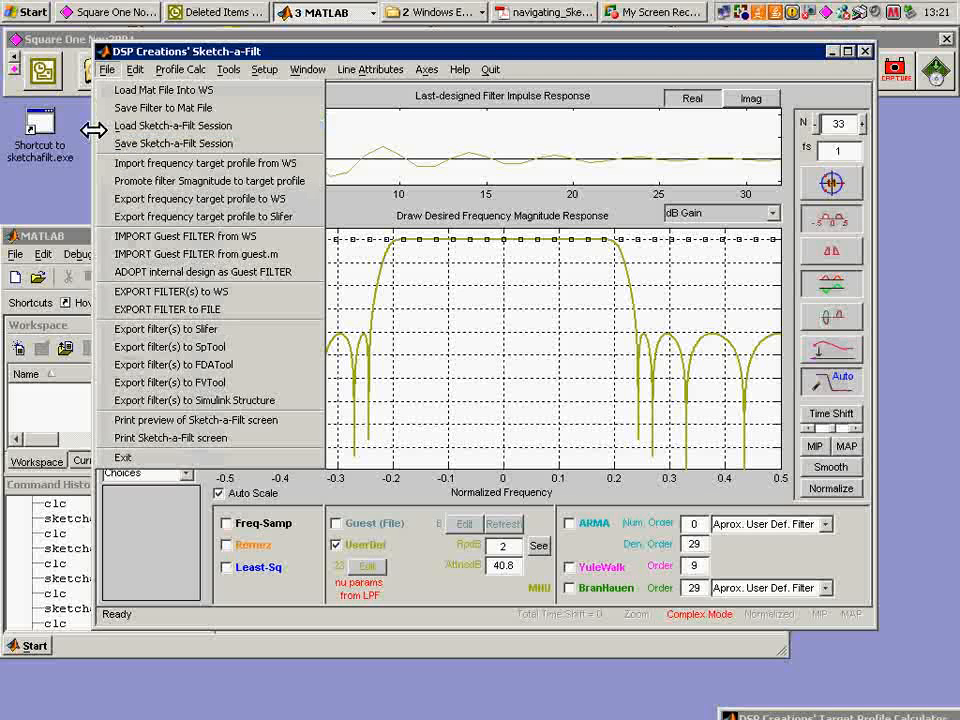
{"action": "left_click", "coordinate": [428, 570]}
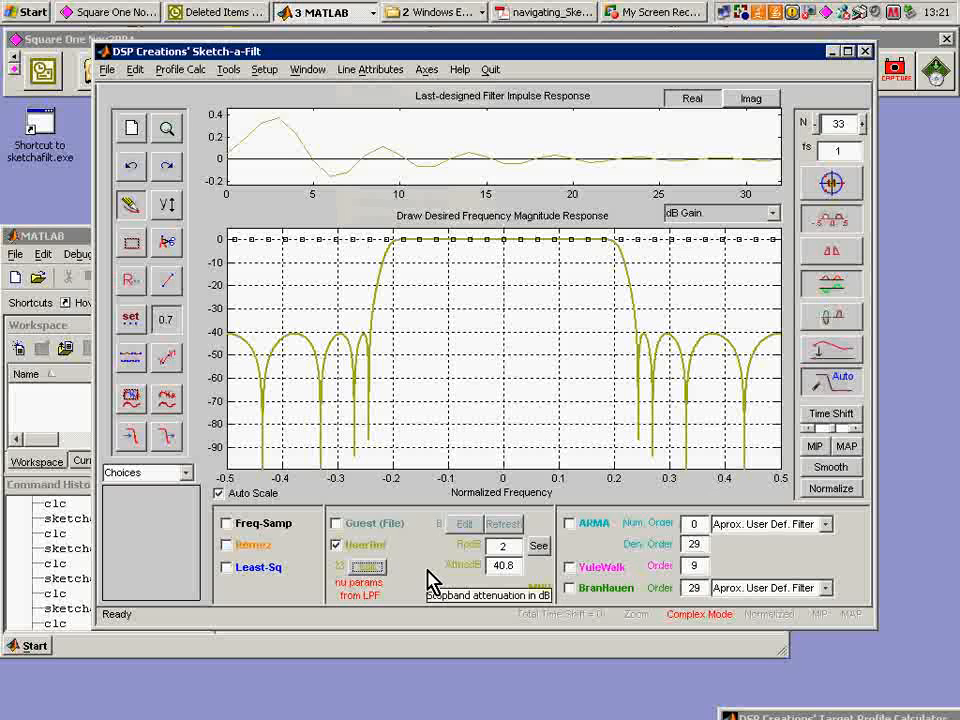